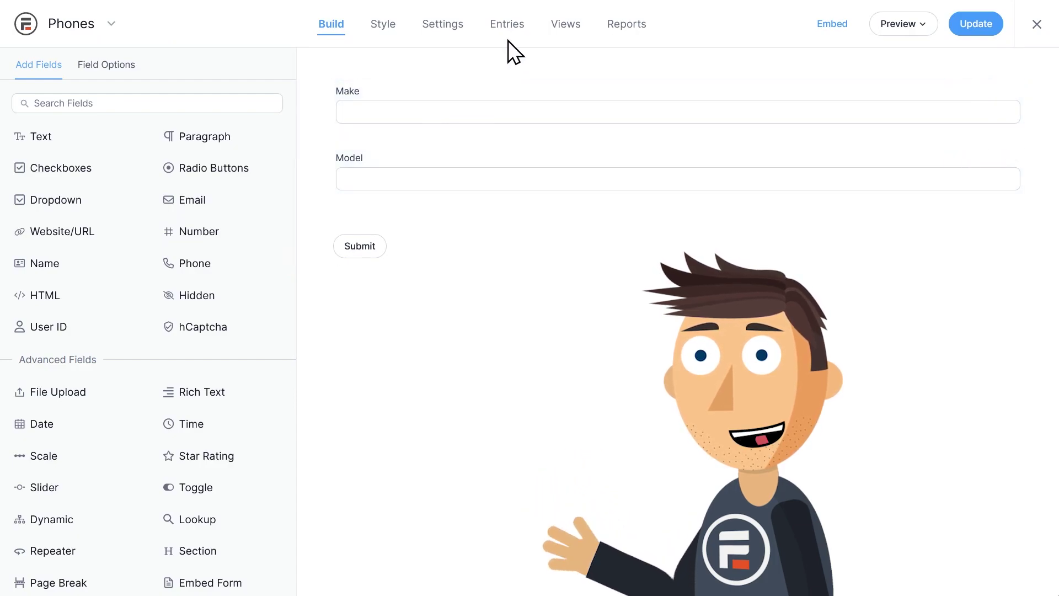
click(506, 26)
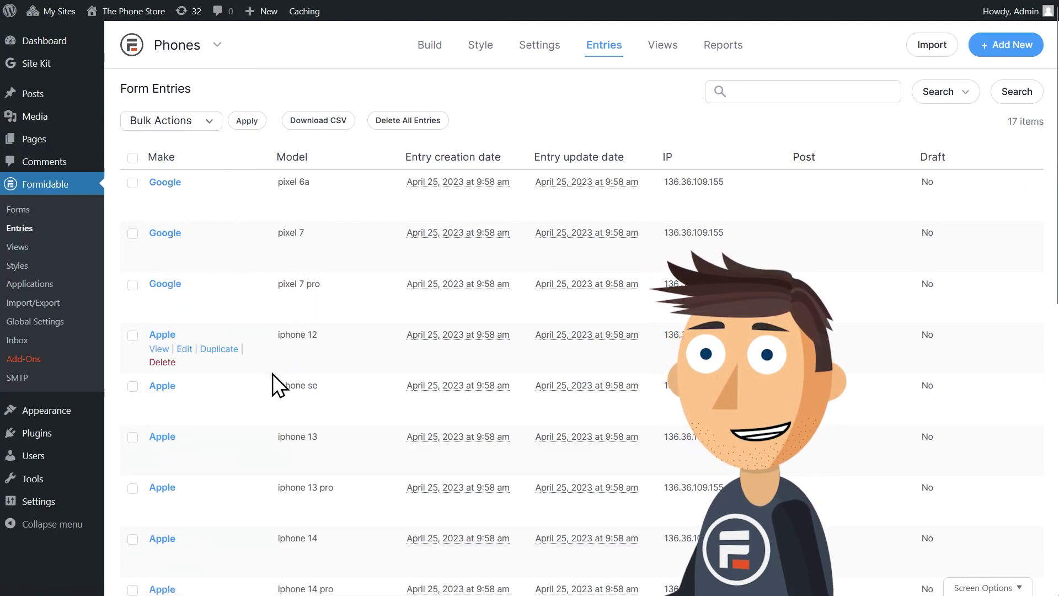
scroll(292, 429, down, 1)
scroll(292, 429, down, 5)
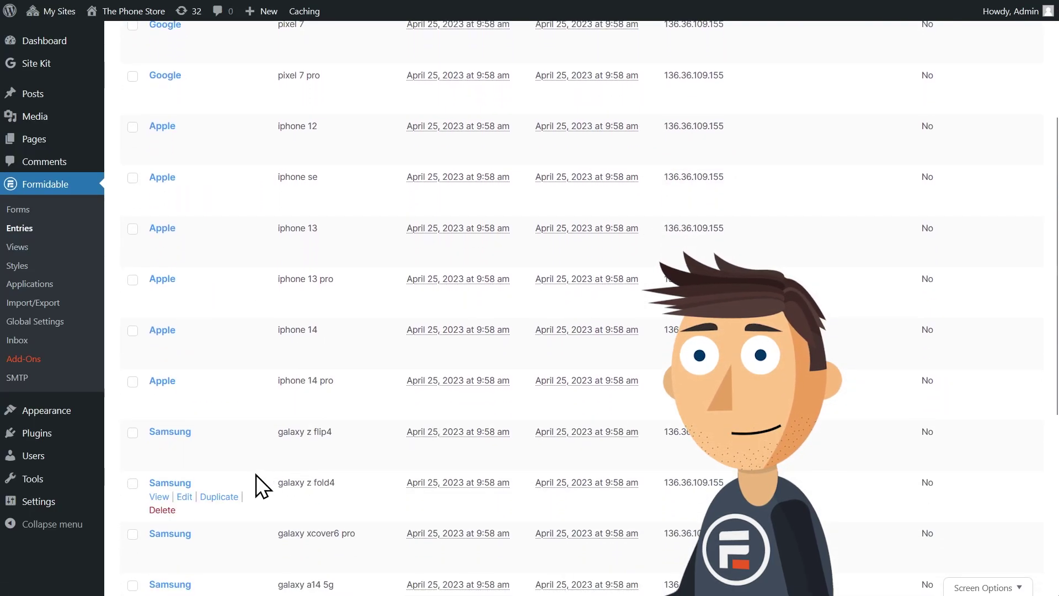
scroll(315, 499, down, 4)
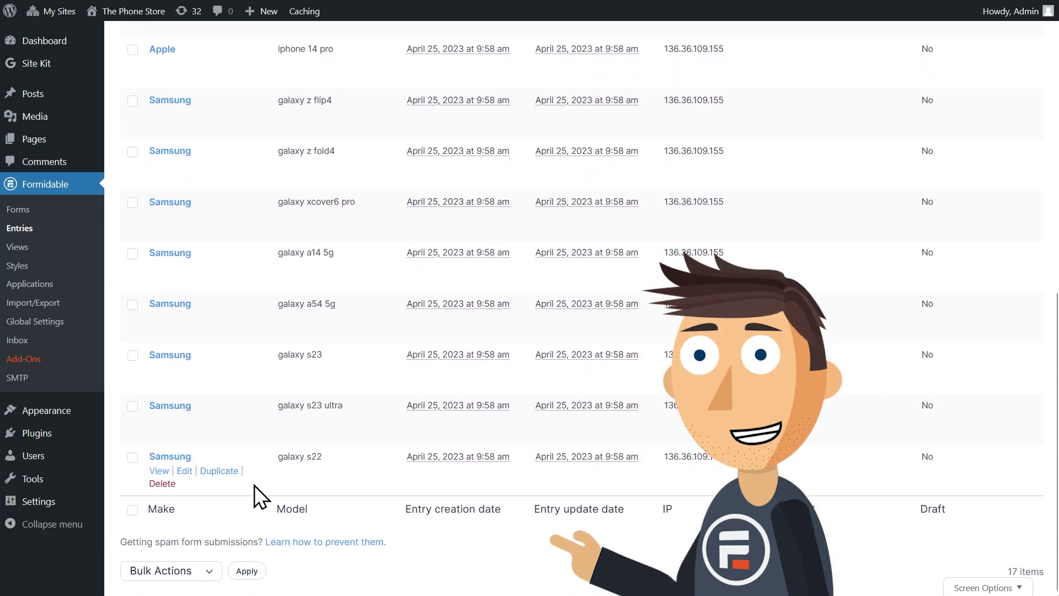
scroll(320, 496, up, 9)
scroll(317, 441, up, 1)
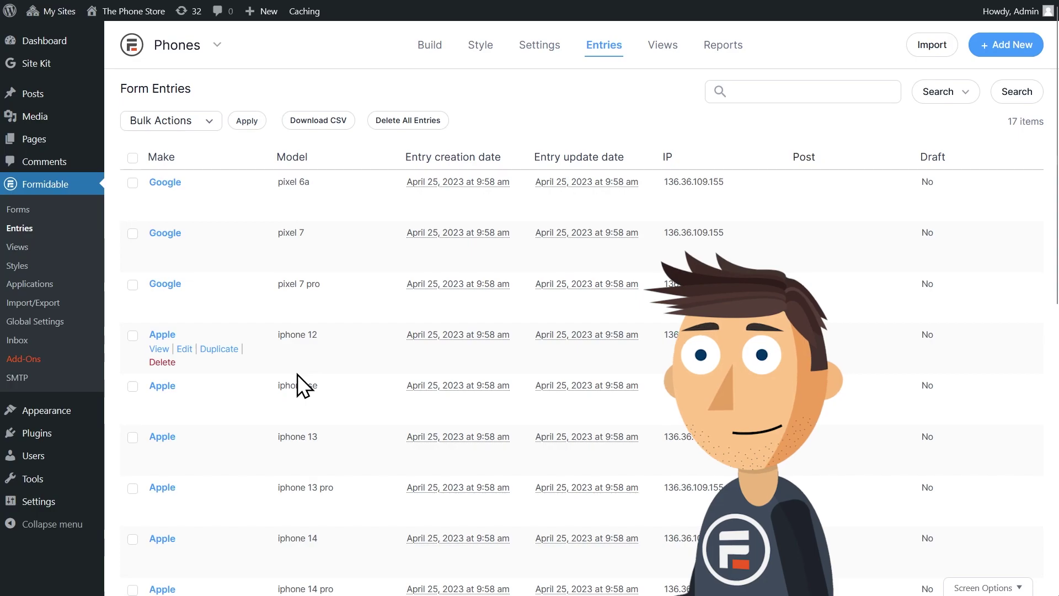
Create a new blank form named 'Choose Your Phone'.
click(42, 216)
click(1001, 55)
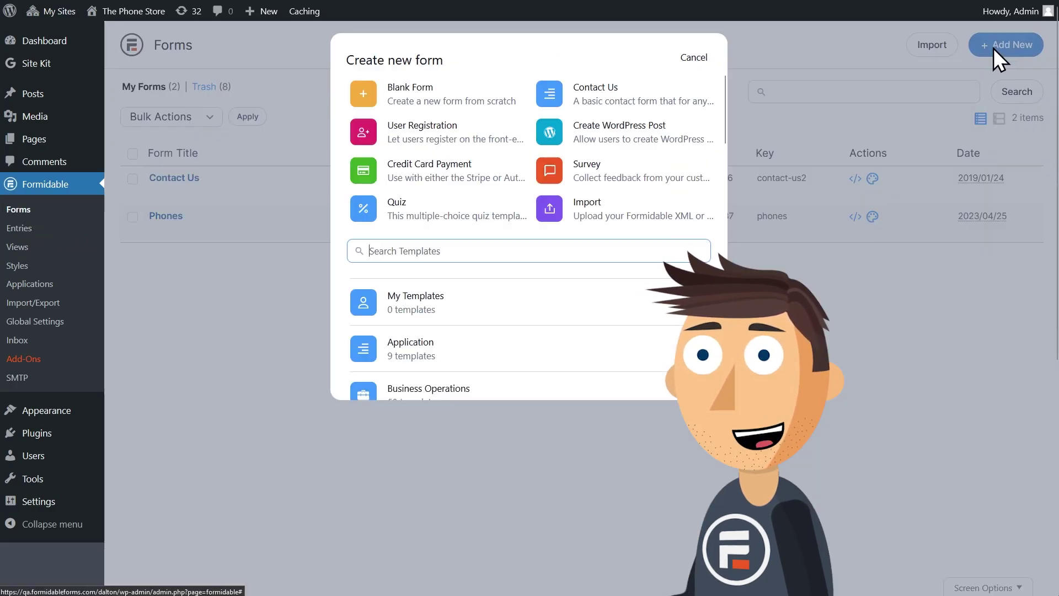
click(415, 97)
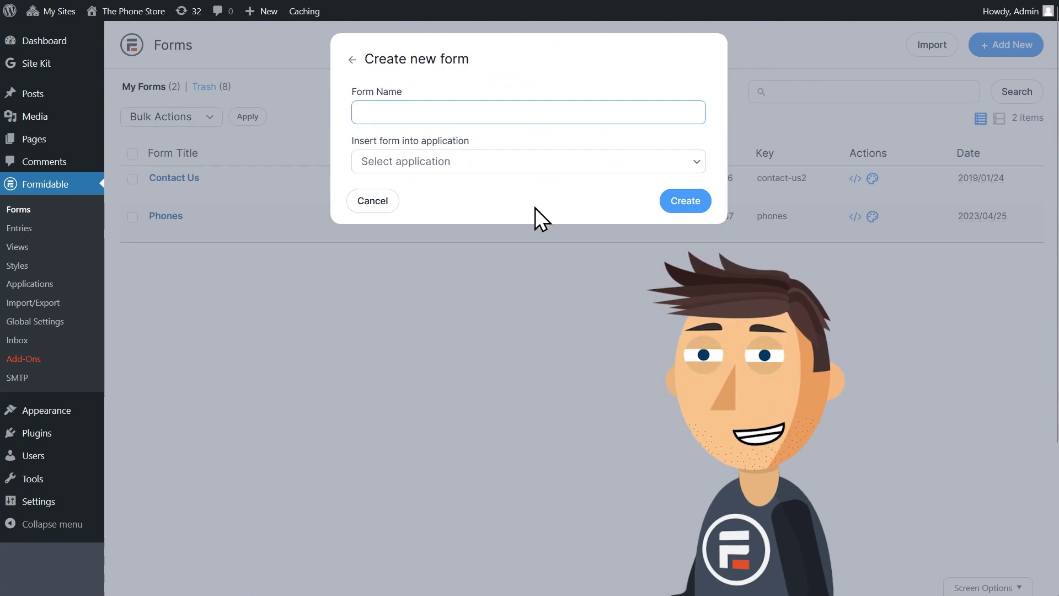
text(Choose Your Phone)
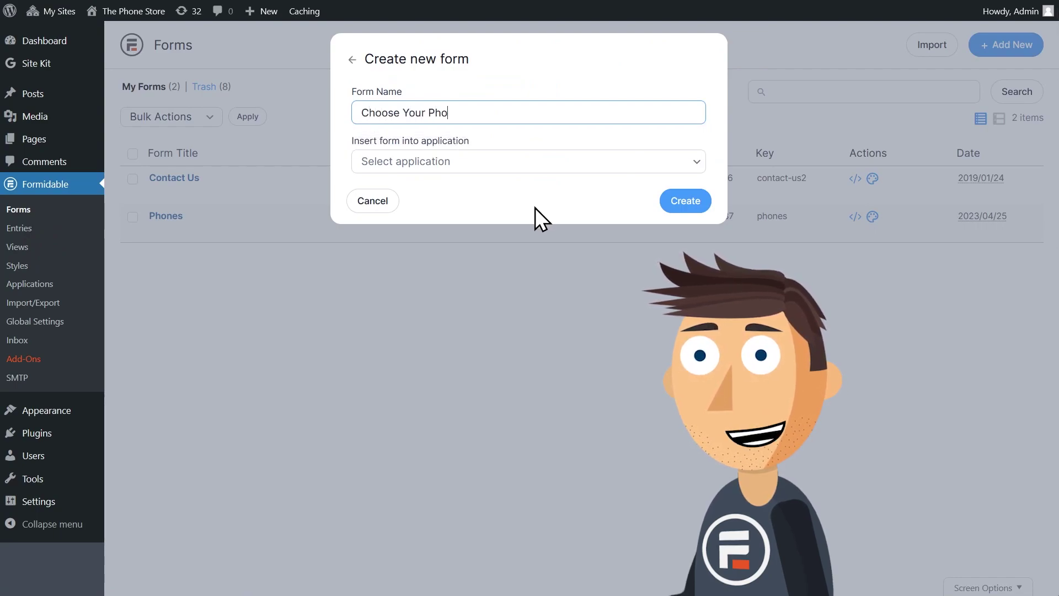
click(683, 203)
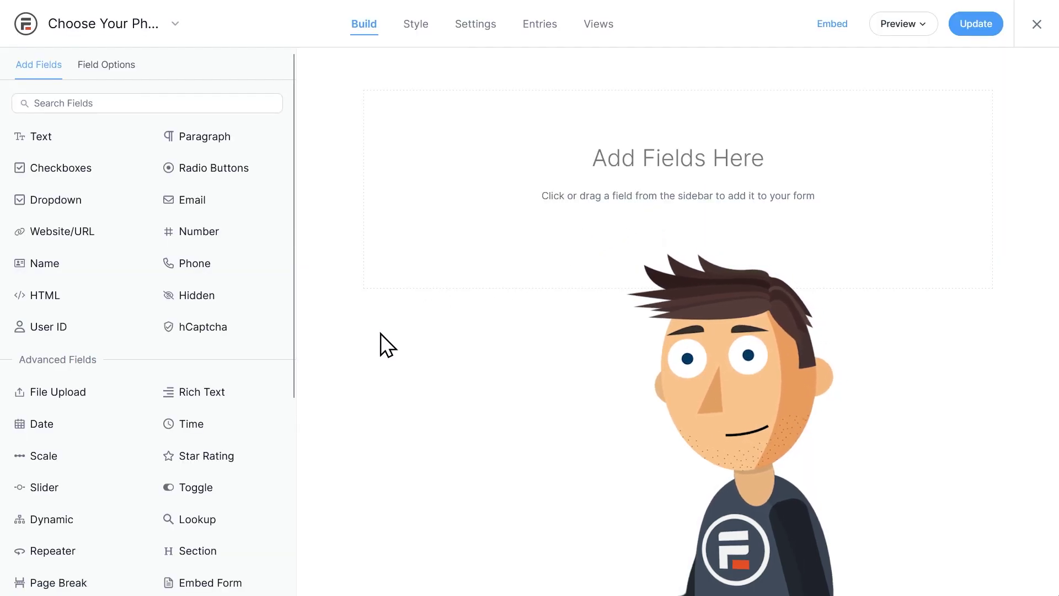
Add two Lookup fields and place them side by side in one row.
click(199, 528)
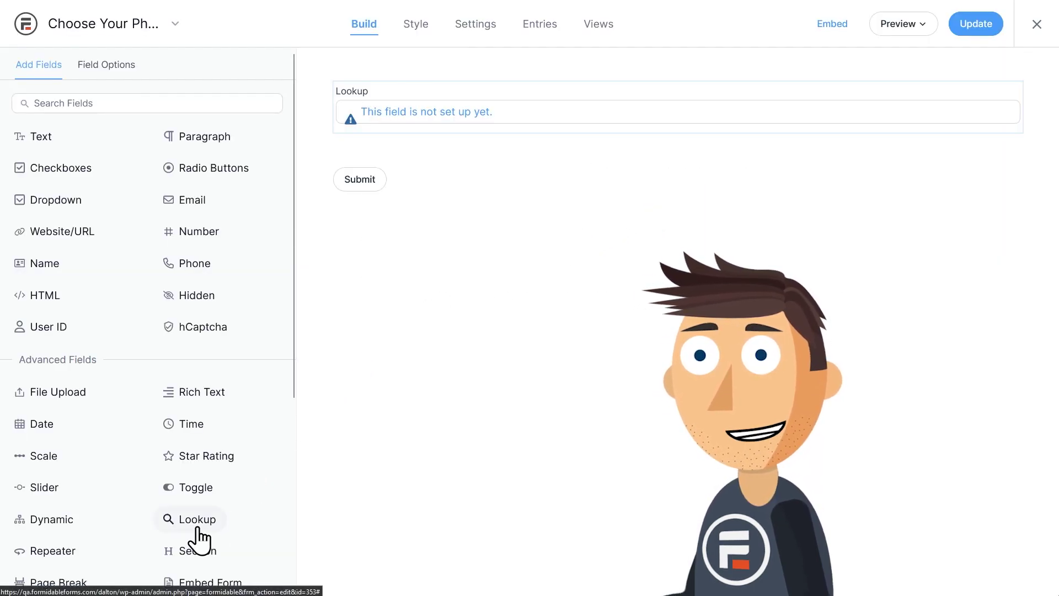
click(198, 528)
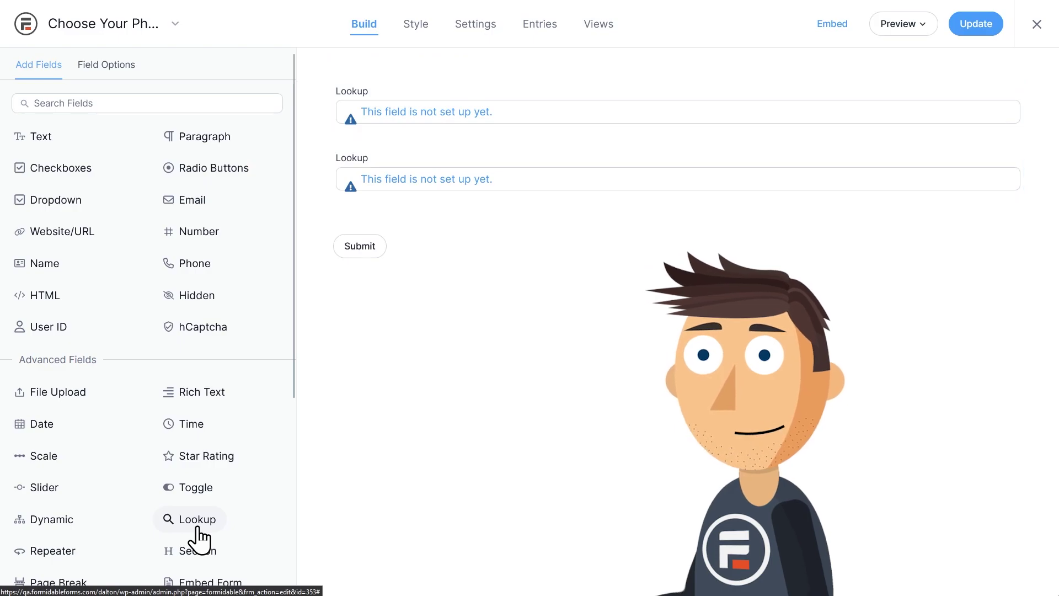
drag(1000, 160, 1009, 124)
Label the first lookup Make and pull its options from the Phones form's Make field.
click(469, 107)
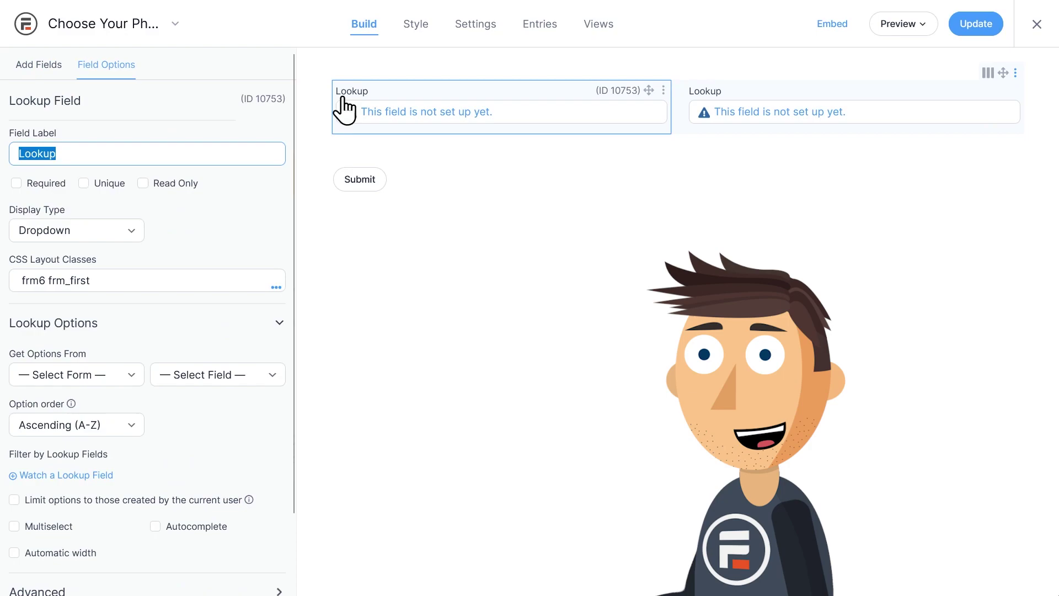
text(Make)
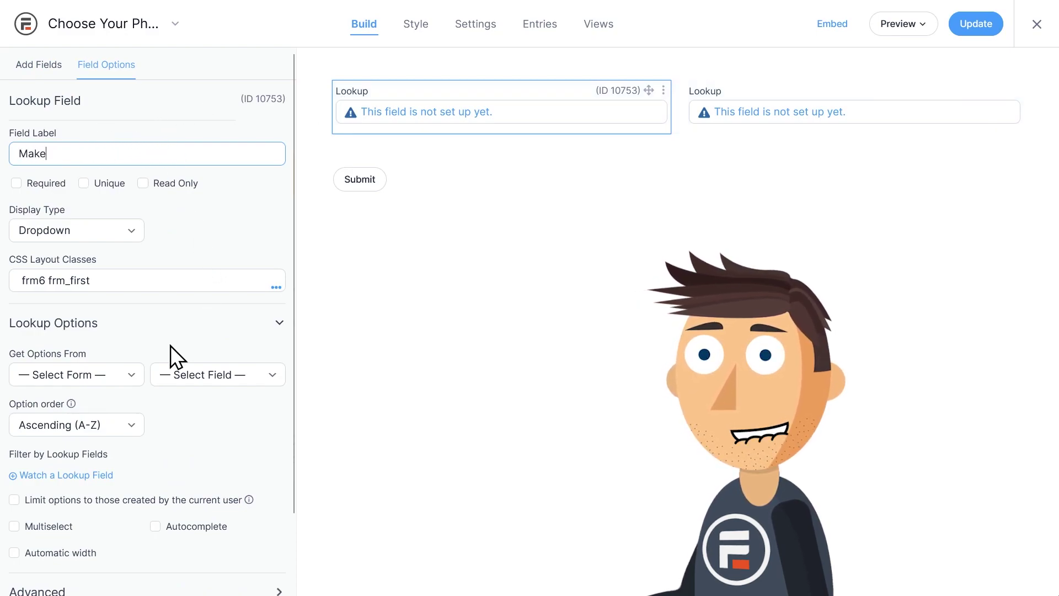
click(162, 346)
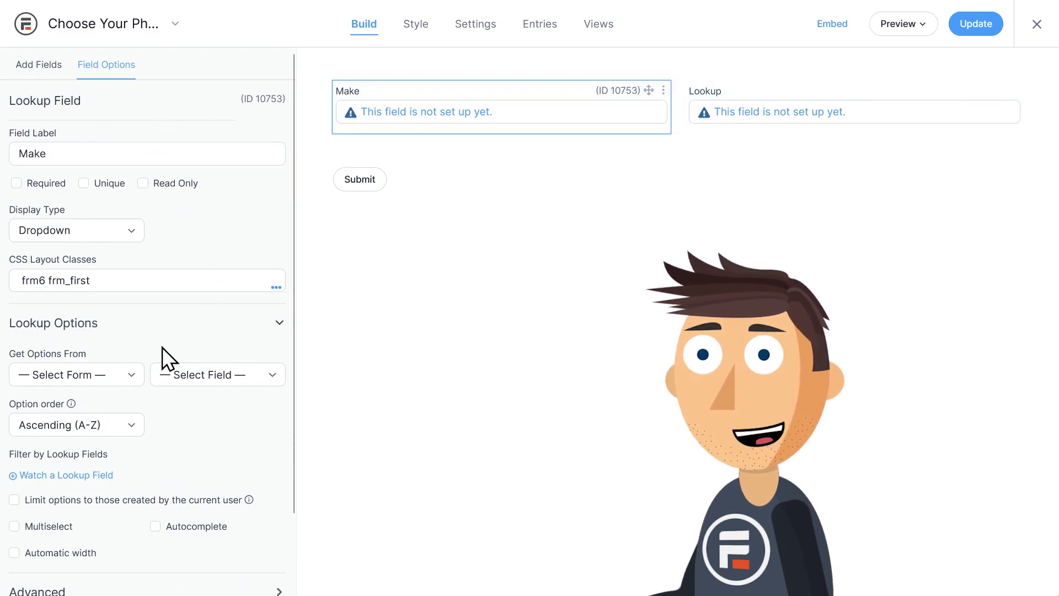
click(119, 377)
click(60, 464)
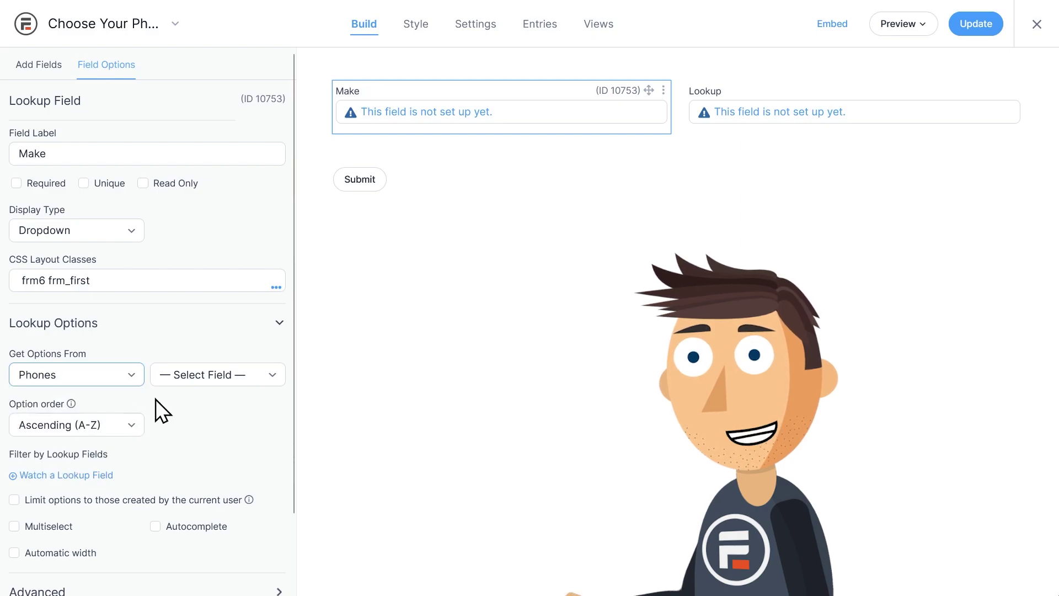
click(158, 380)
click(183, 422)
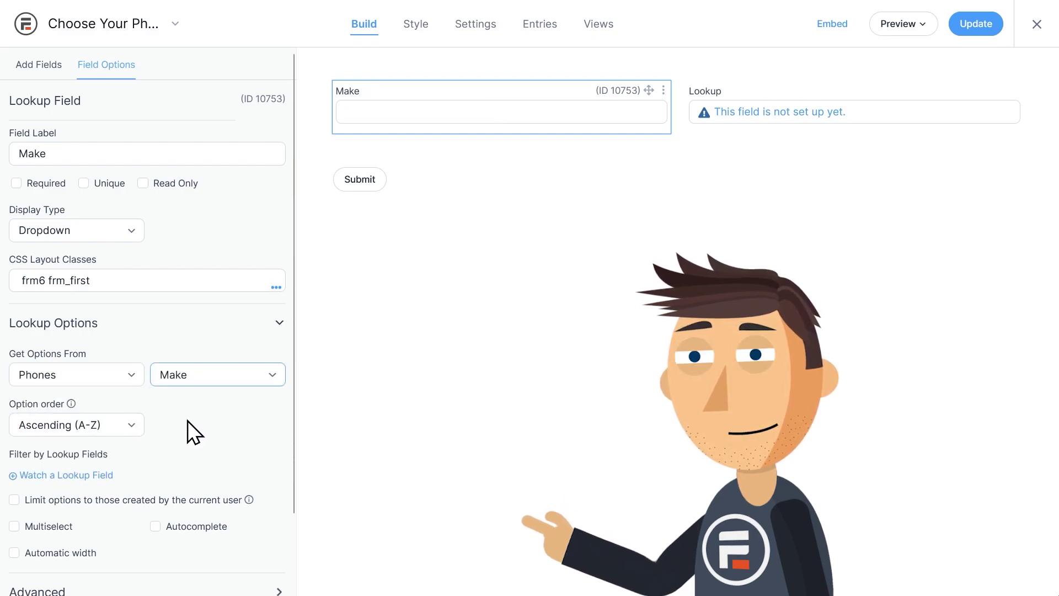
Label the second lookup Model, source it from Phones > Model, and filter by the first lookup.
click(733, 111)
text(Model)
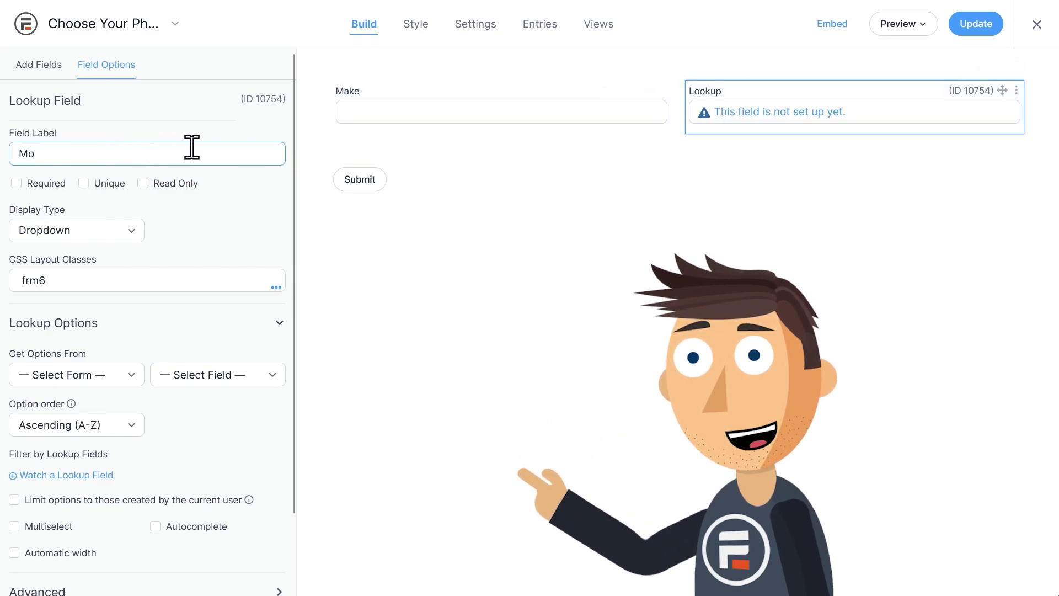
click(82, 374)
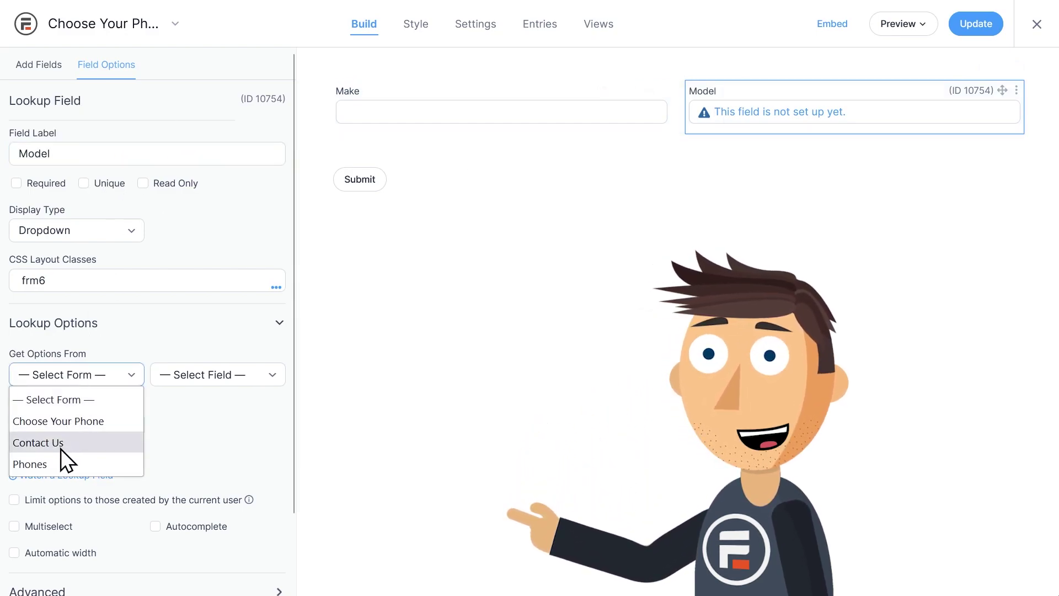
click(34, 460)
click(217, 376)
click(193, 442)
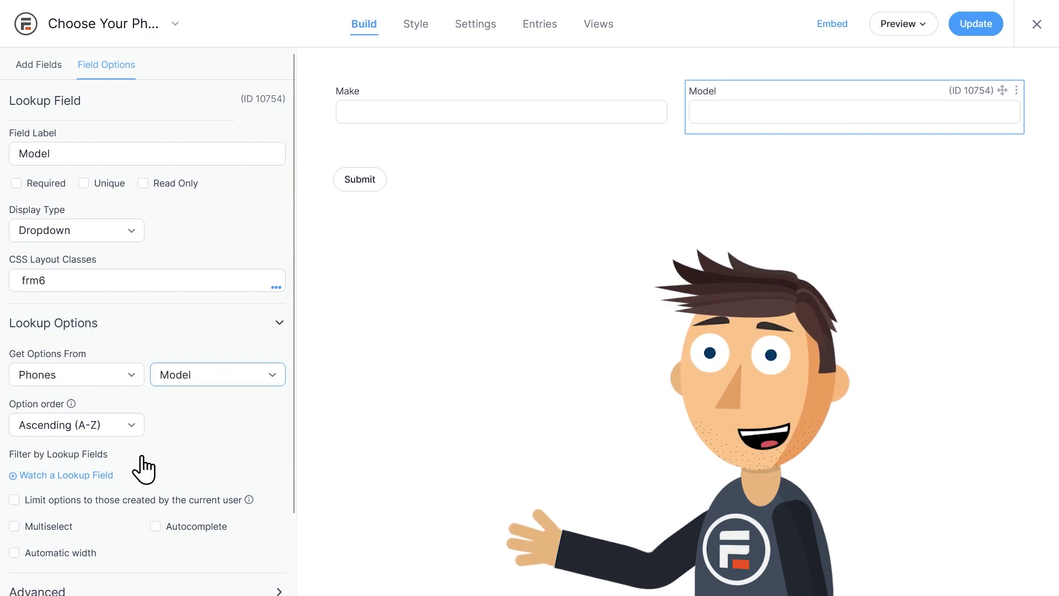
click(82, 477)
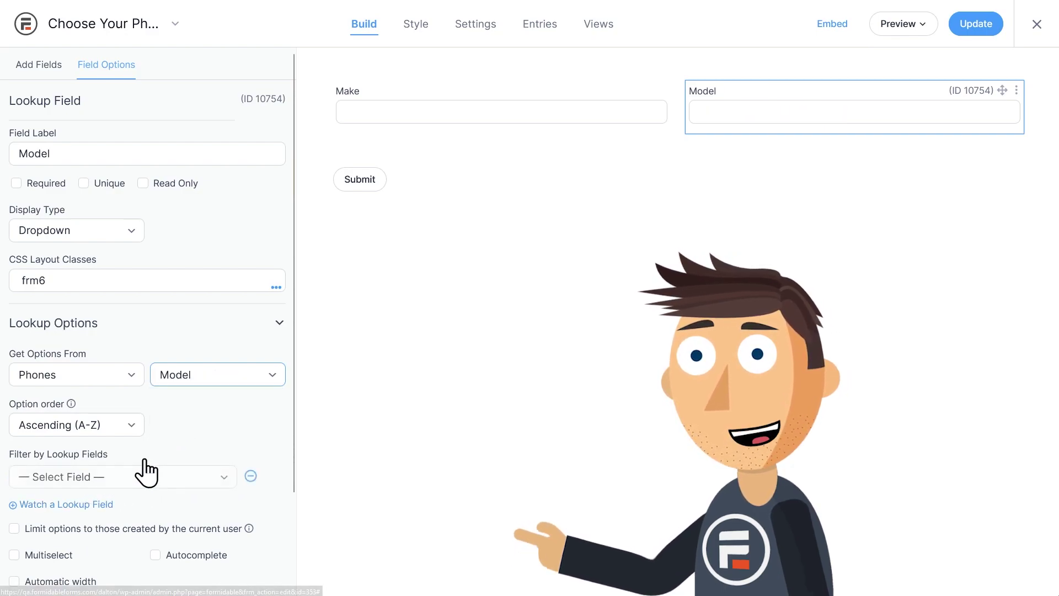
click(142, 477)
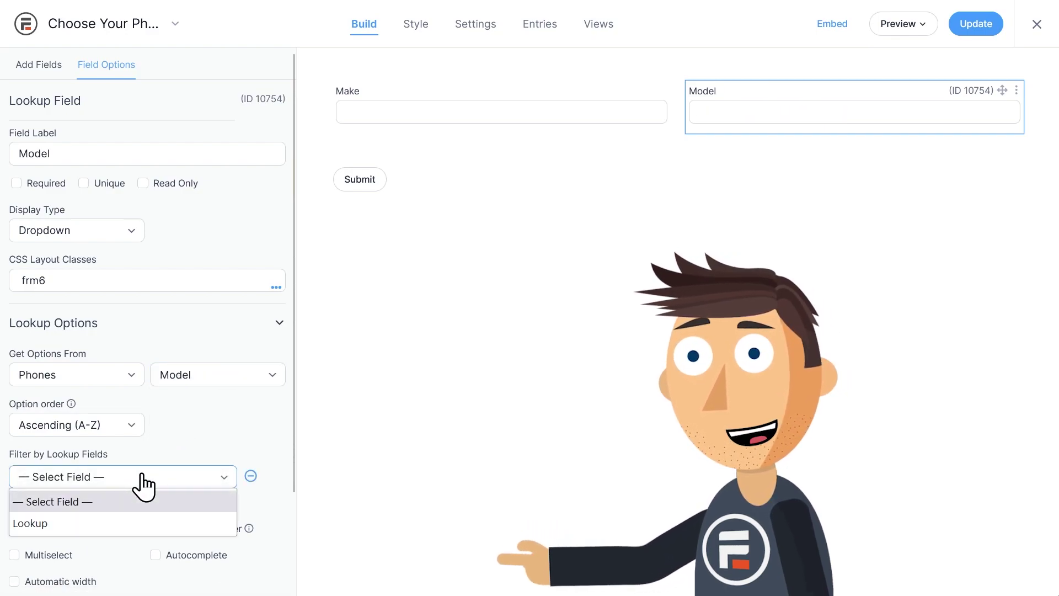
click(125, 518)
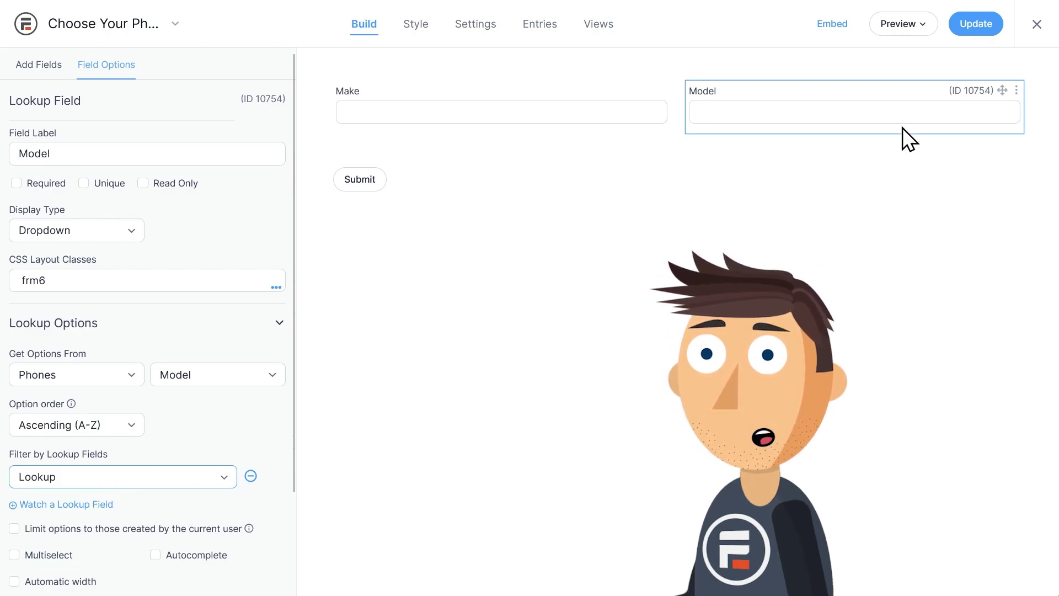
Update the form, then review and close the Model field's settings.
click(960, 23)
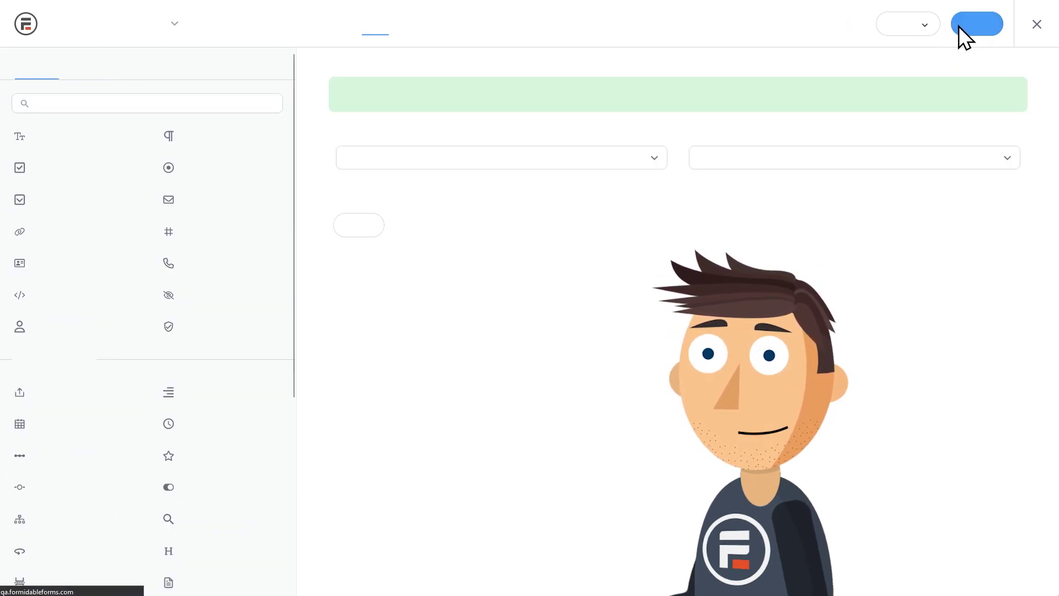
click(765, 154)
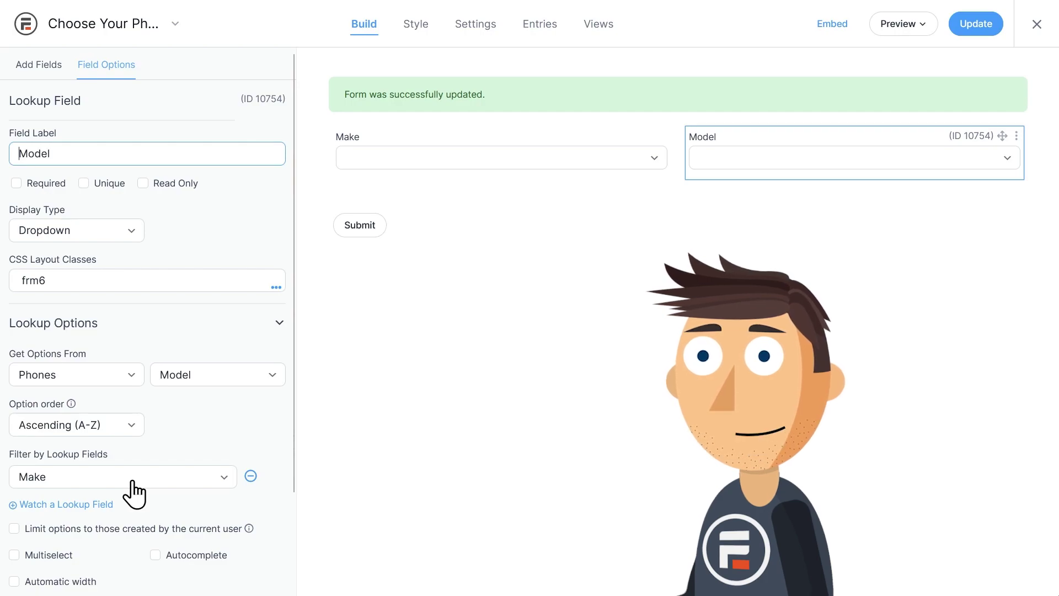
click(445, 405)
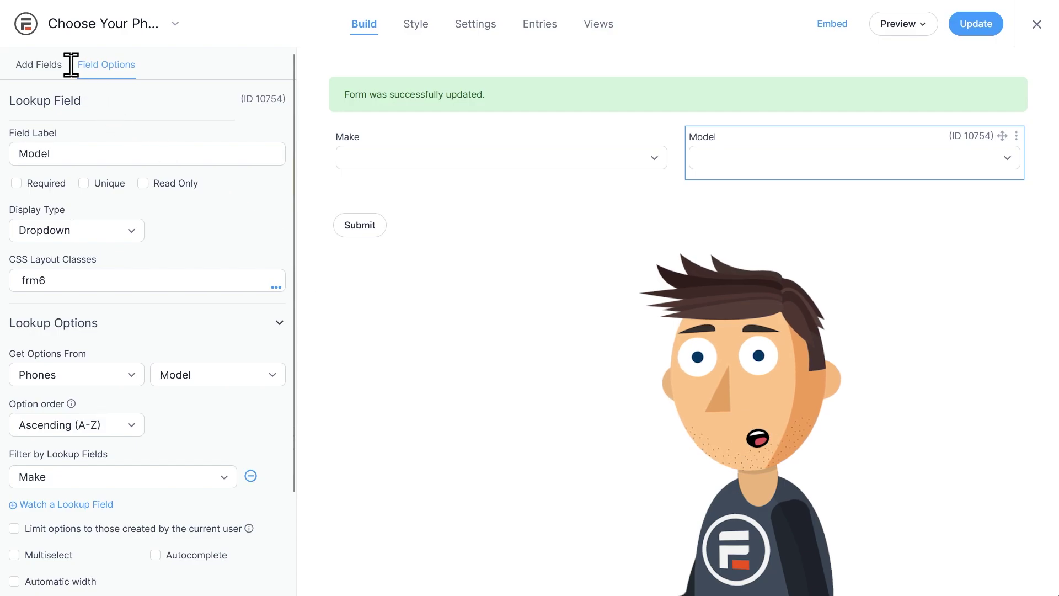
Open the Buy a Phone page in the WordPress block editor.
click(31, 32)
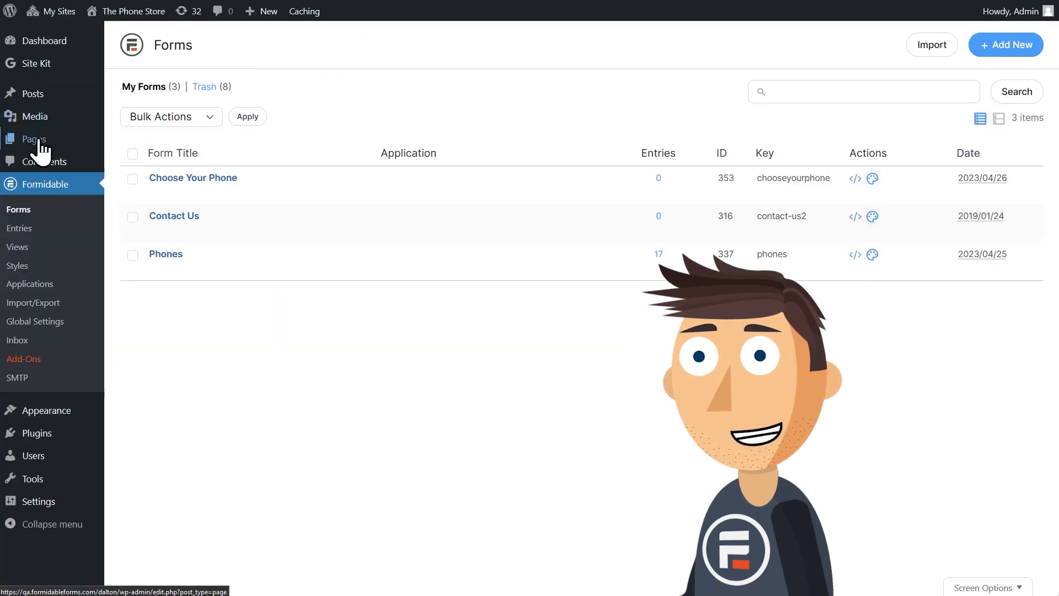
click(81, 144)
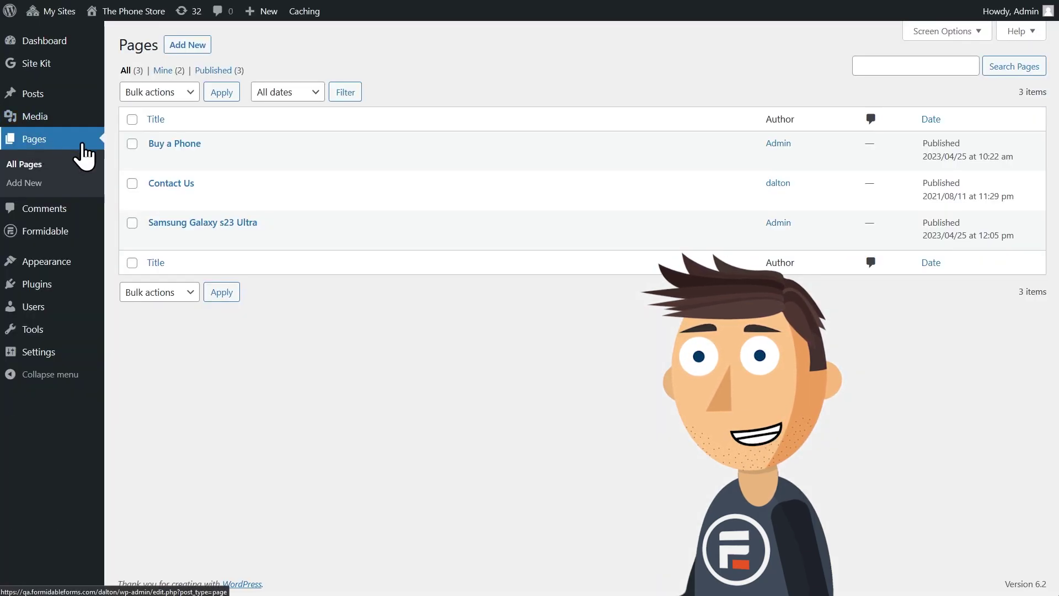
click(187, 145)
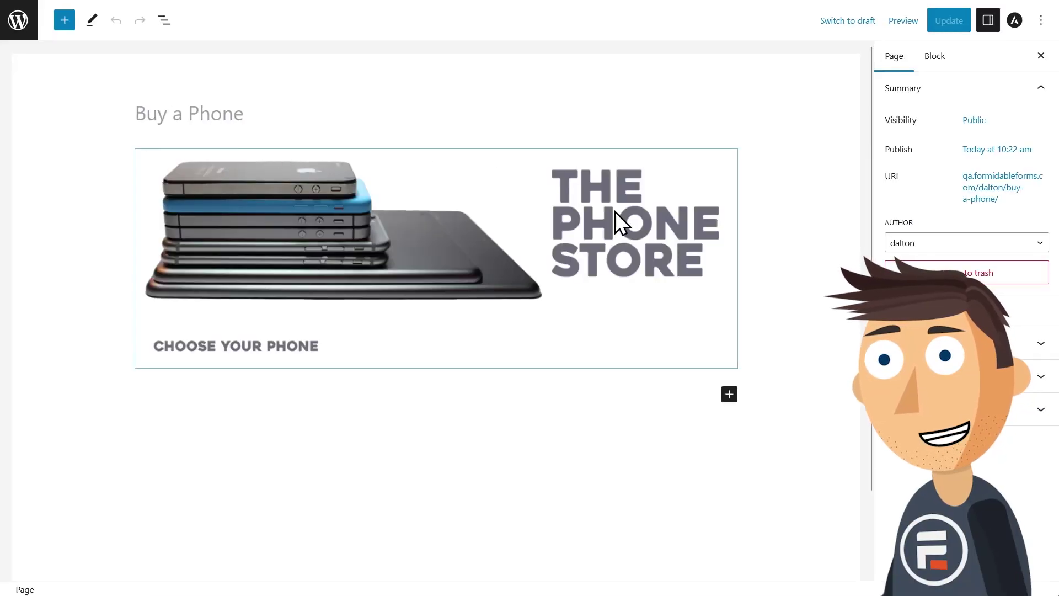
Insert a Formidable Forms block showing Choose Your Phone and update the page.
click(729, 394)
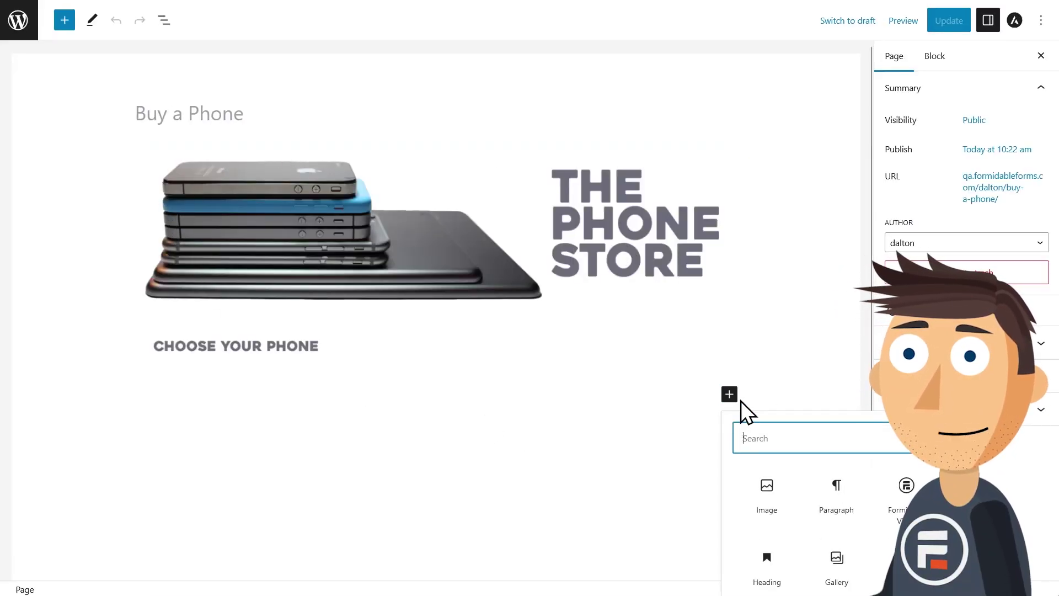
text(form)
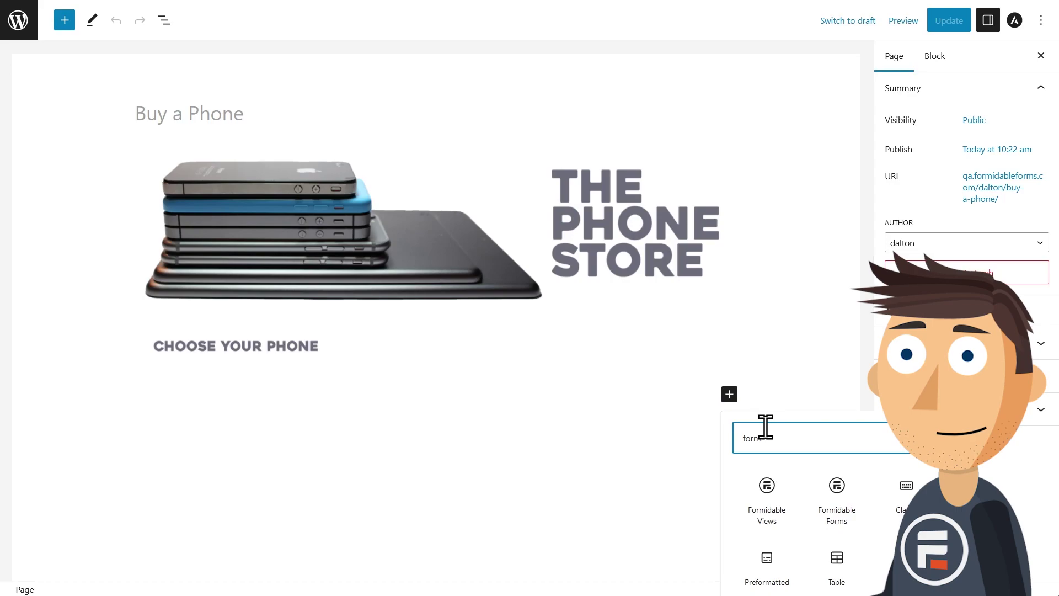
click(830, 496)
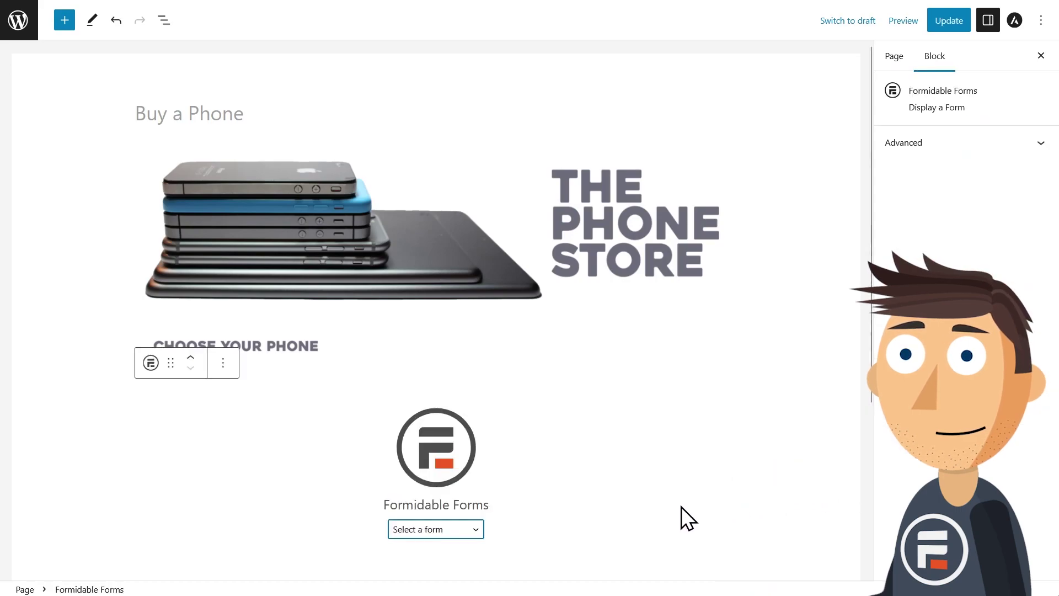
click(465, 531)
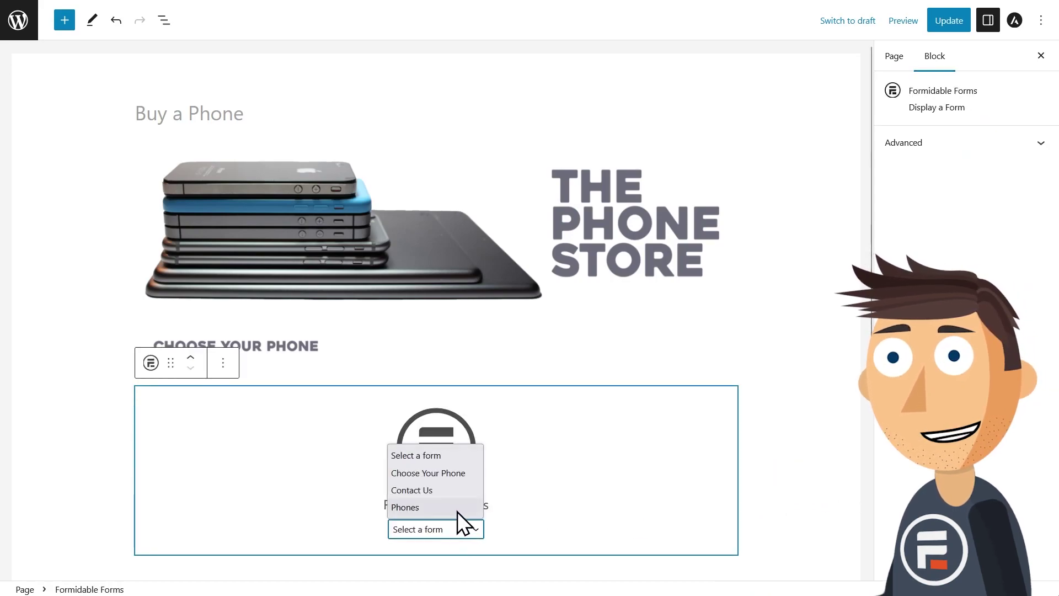
click(449, 474)
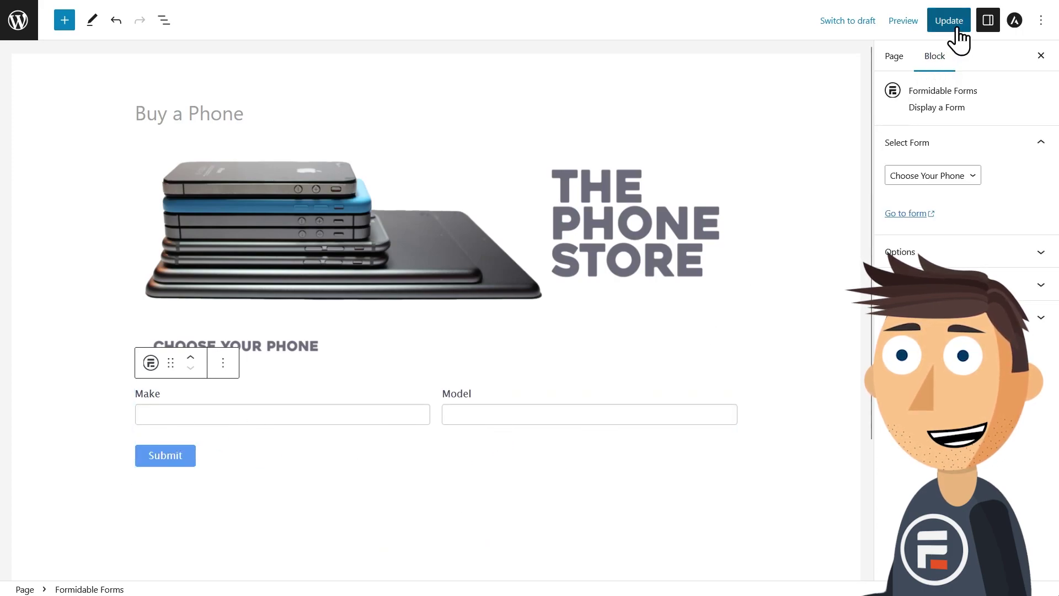
click(951, 30)
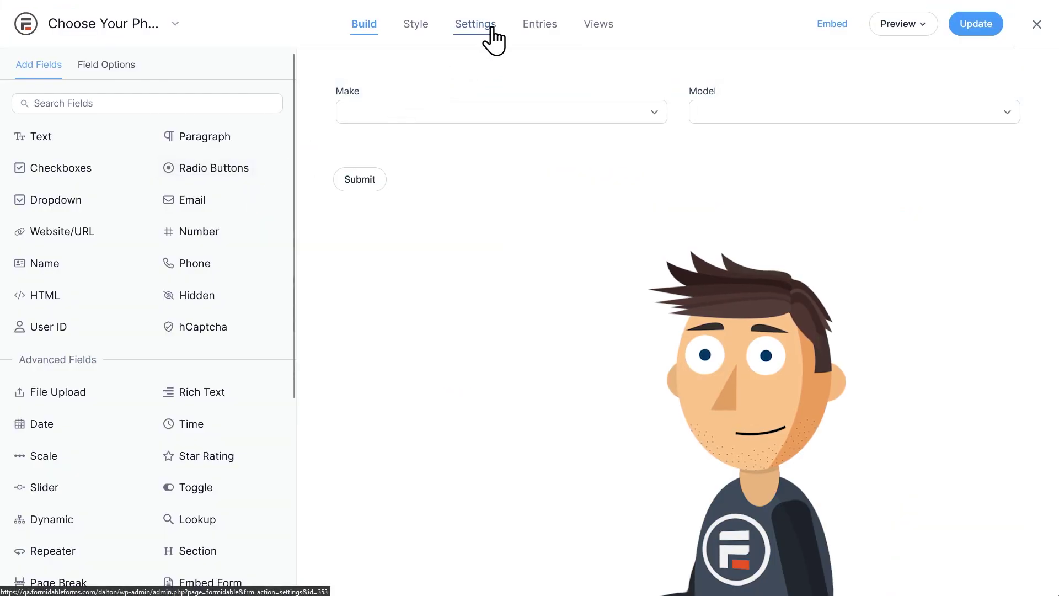
Switch the form's Confirmation action to Show Page Content and open the Select a Page list.
click(485, 27)
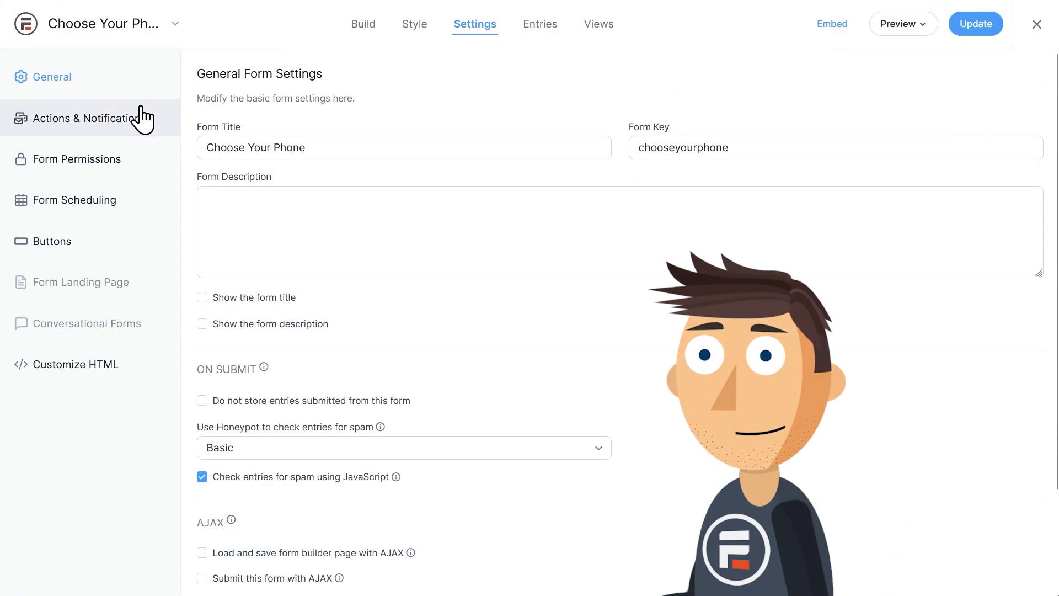
click(142, 118)
click(325, 299)
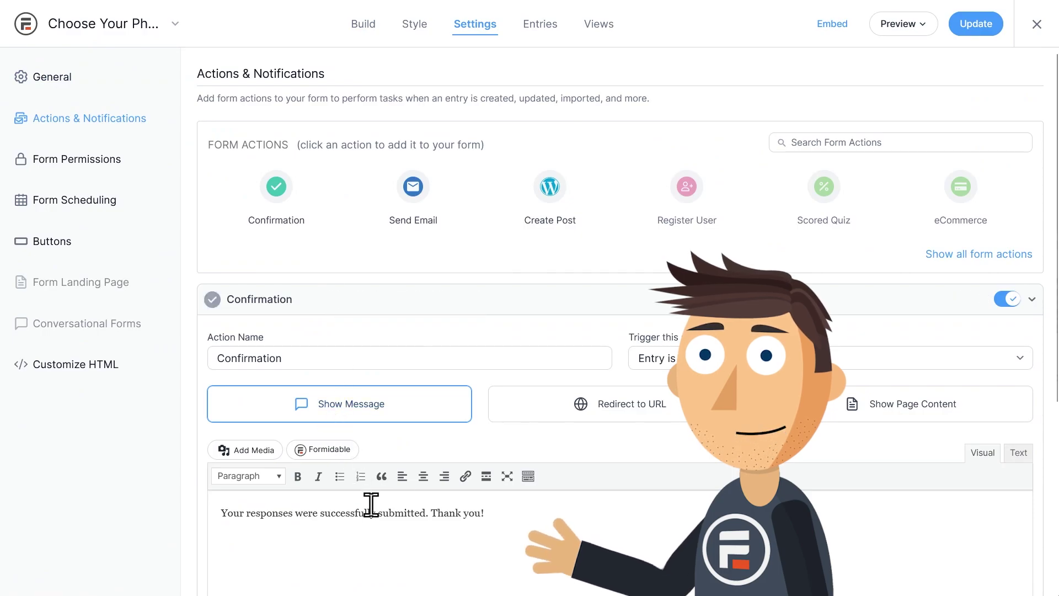
scroll(492, 479, down, 5)
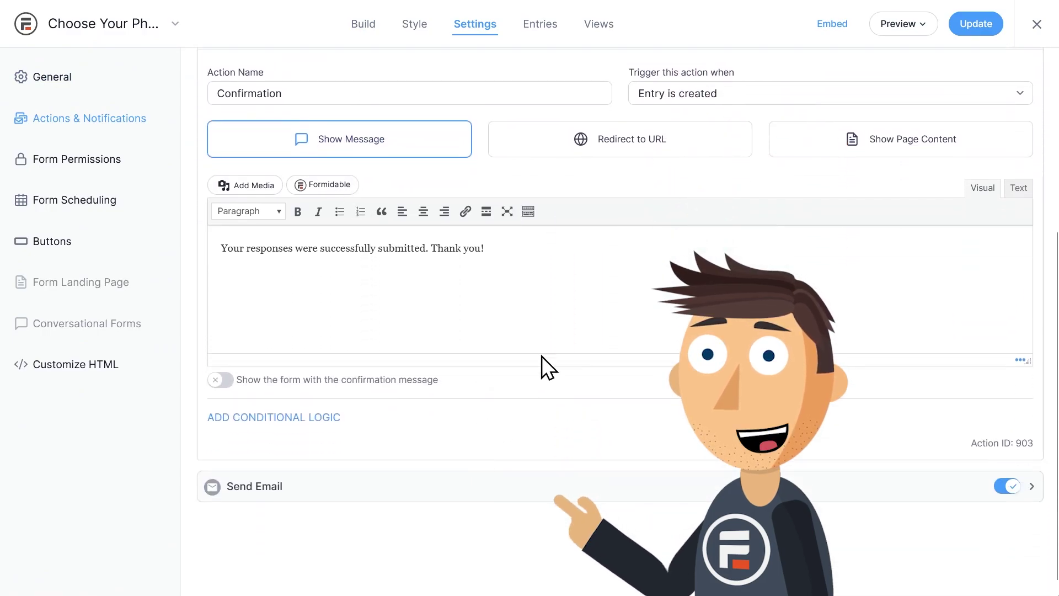
click(863, 146)
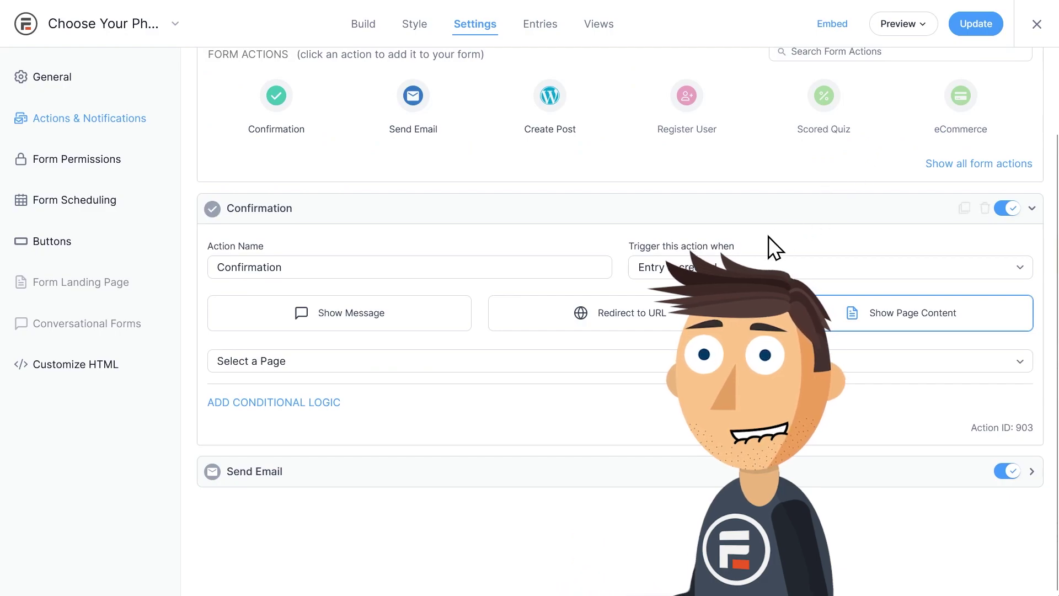
click(350, 364)
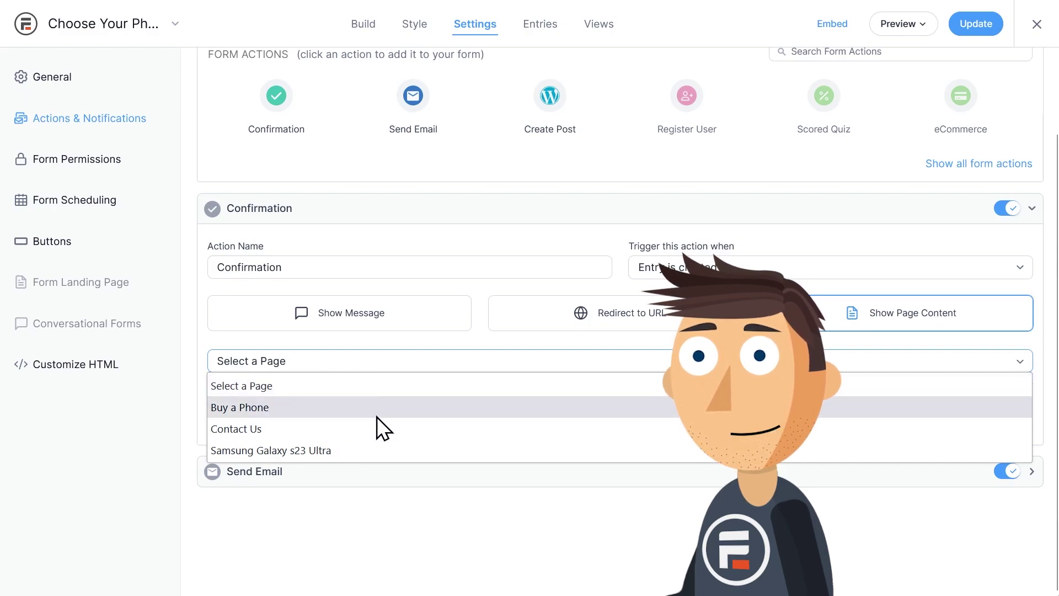
Show the Samsung Galaxy s23 Ultra page when Model is 'galaxy s23 ultra'.
click(370, 448)
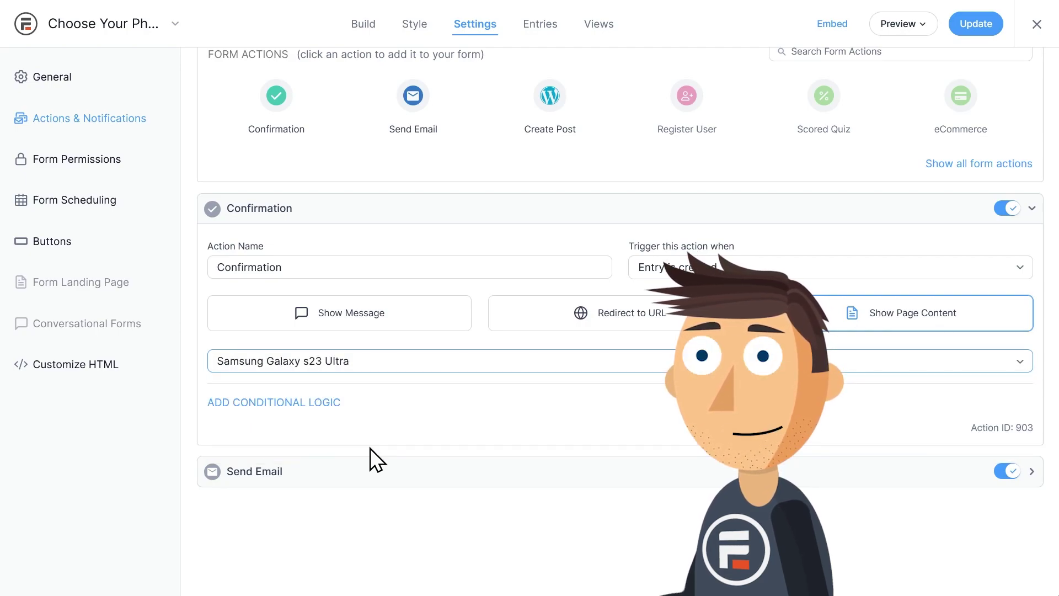
click(318, 403)
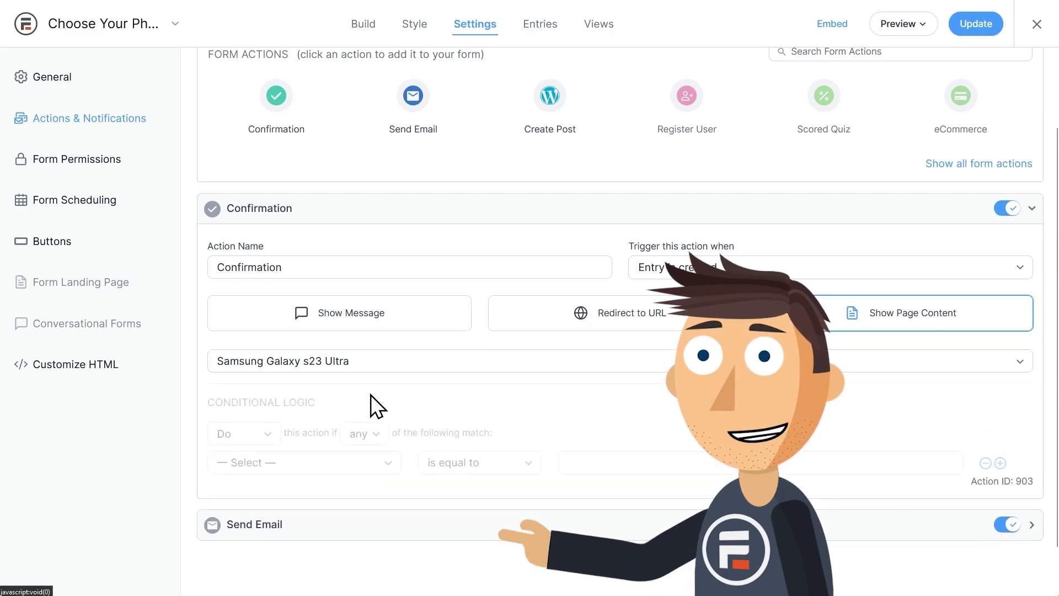
click(358, 468)
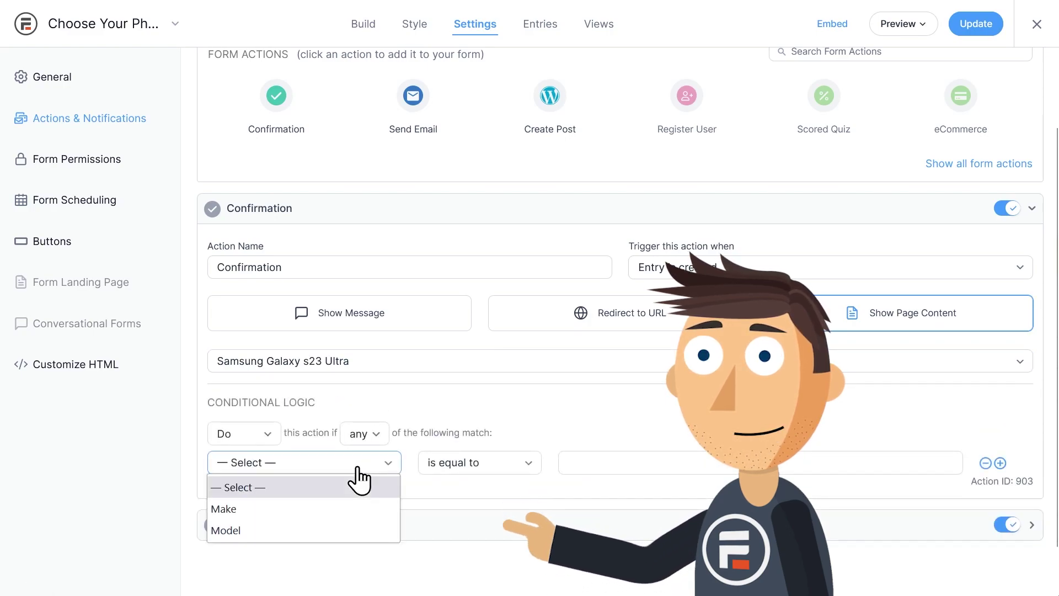
click(349, 529)
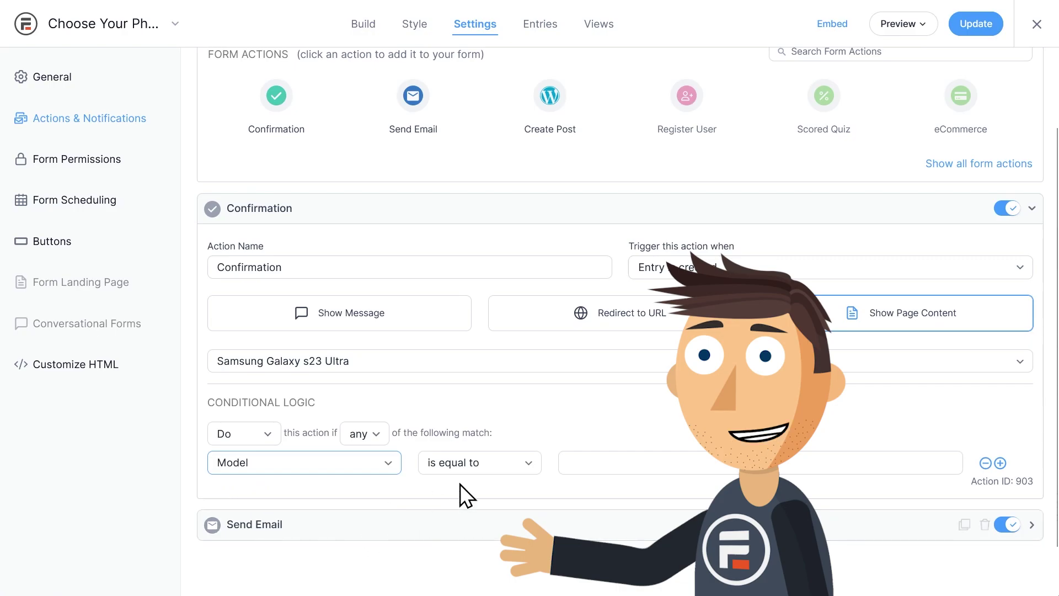
click(589, 463)
text(galax)
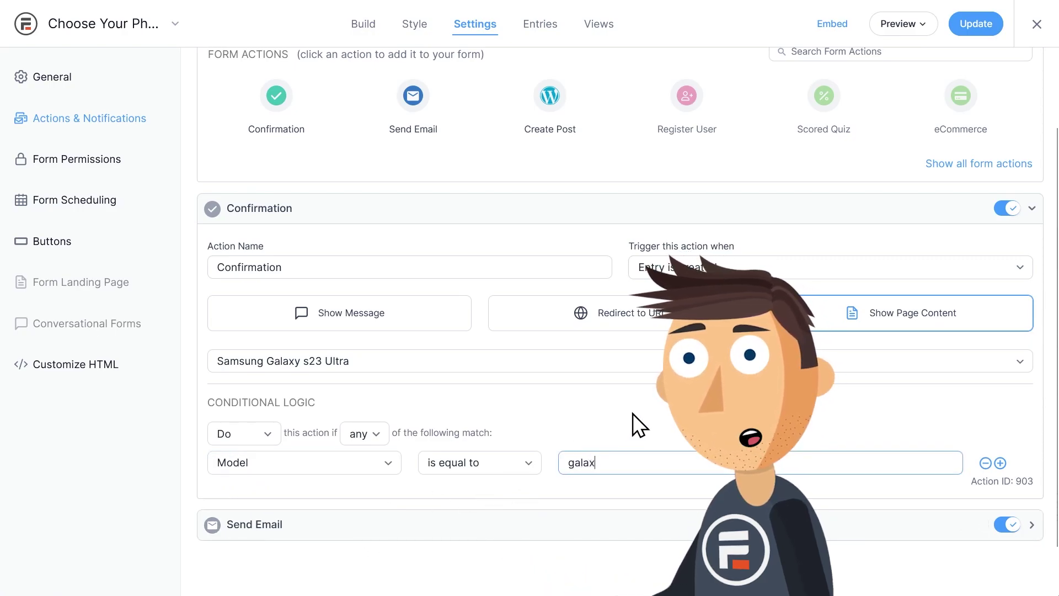
text(y s23 ultra)
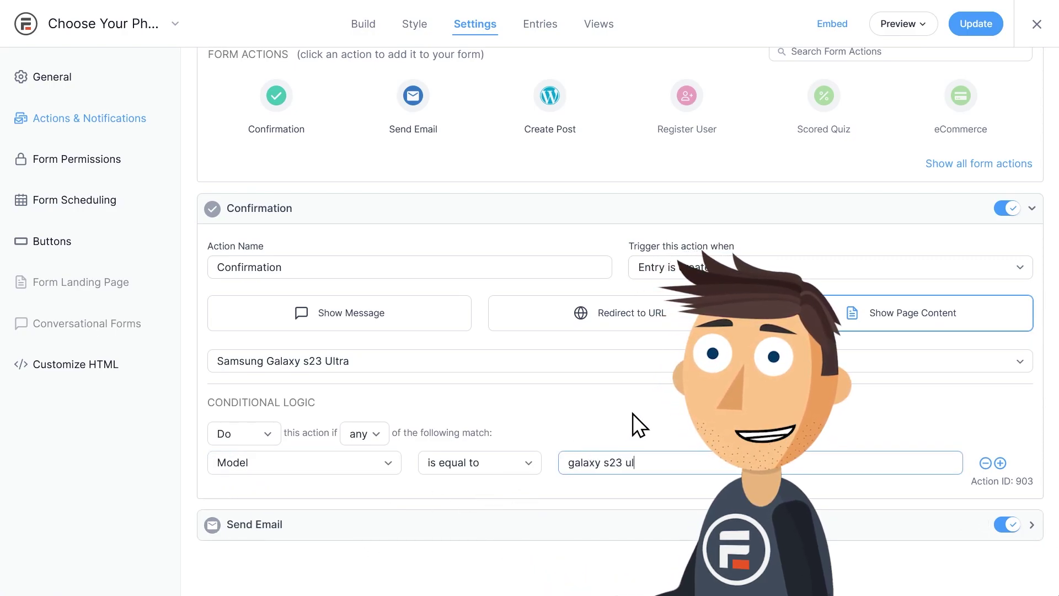
click(633, 412)
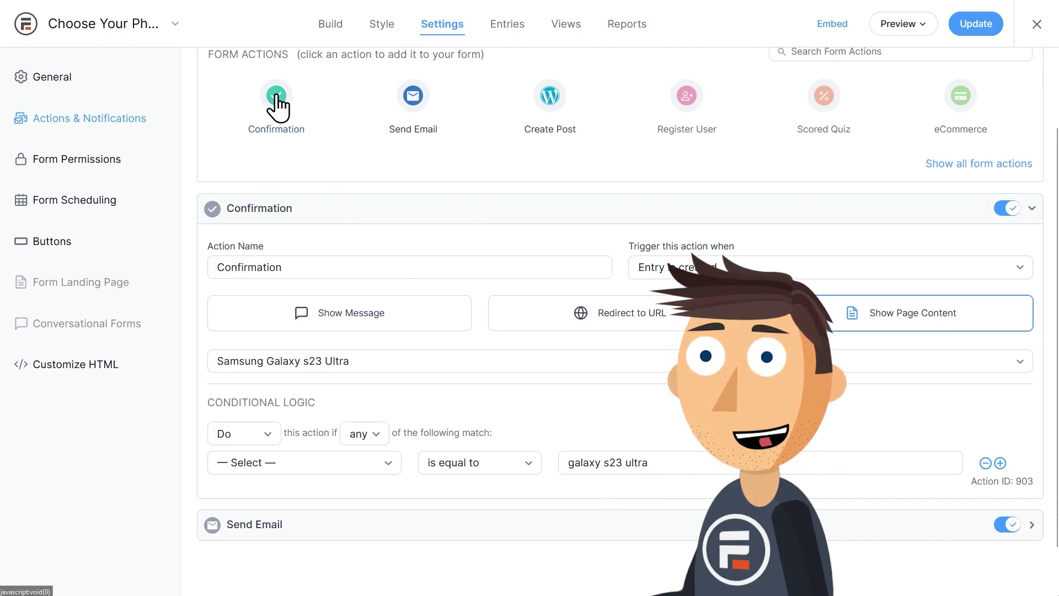
Add a second Confirmation action set to Show Page Content.
click(277, 96)
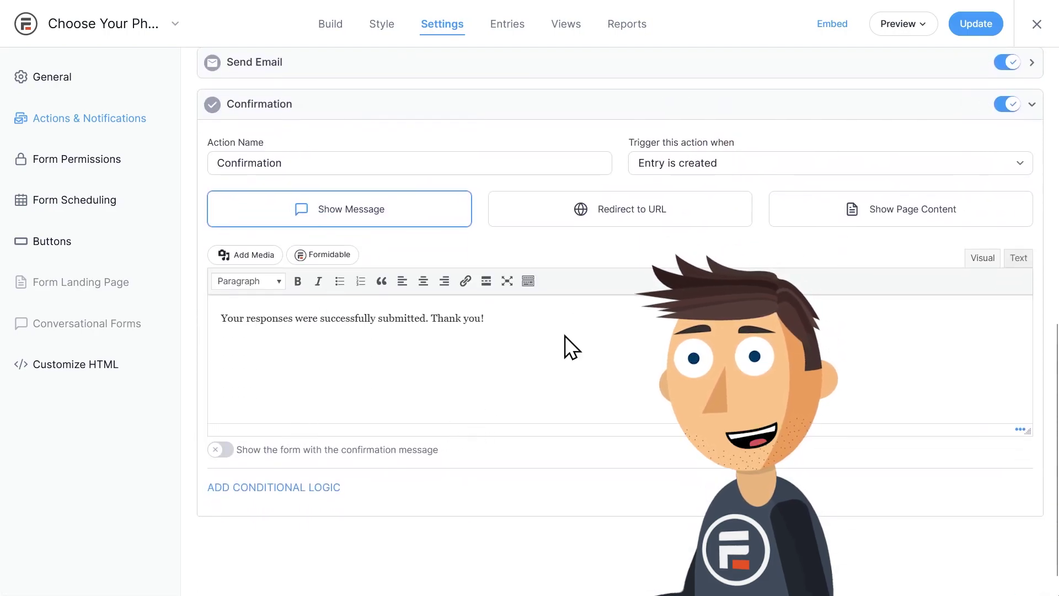
click(827, 212)
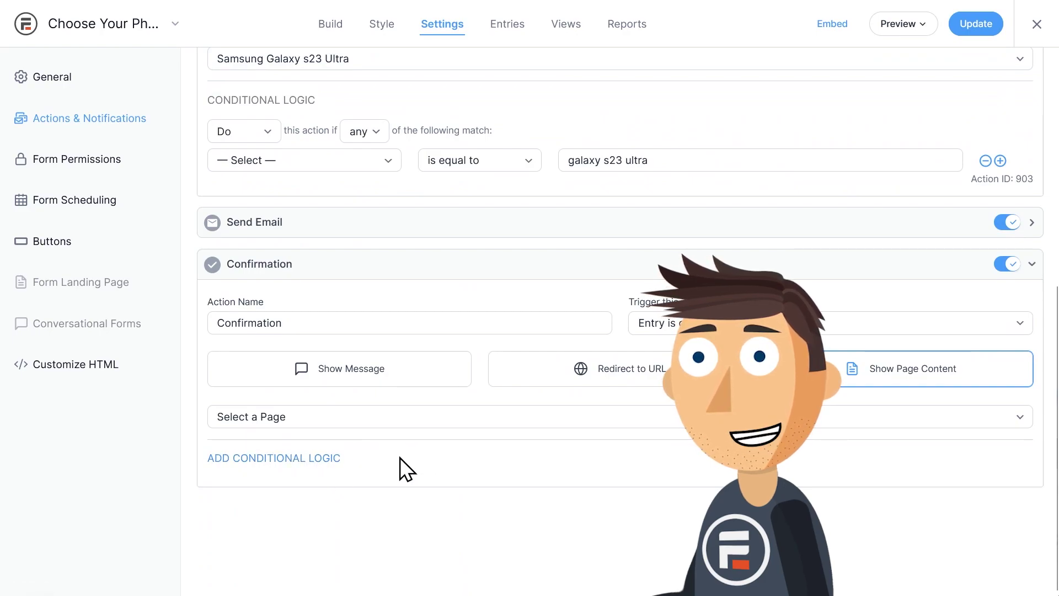
scroll(499, 459, up, 3)
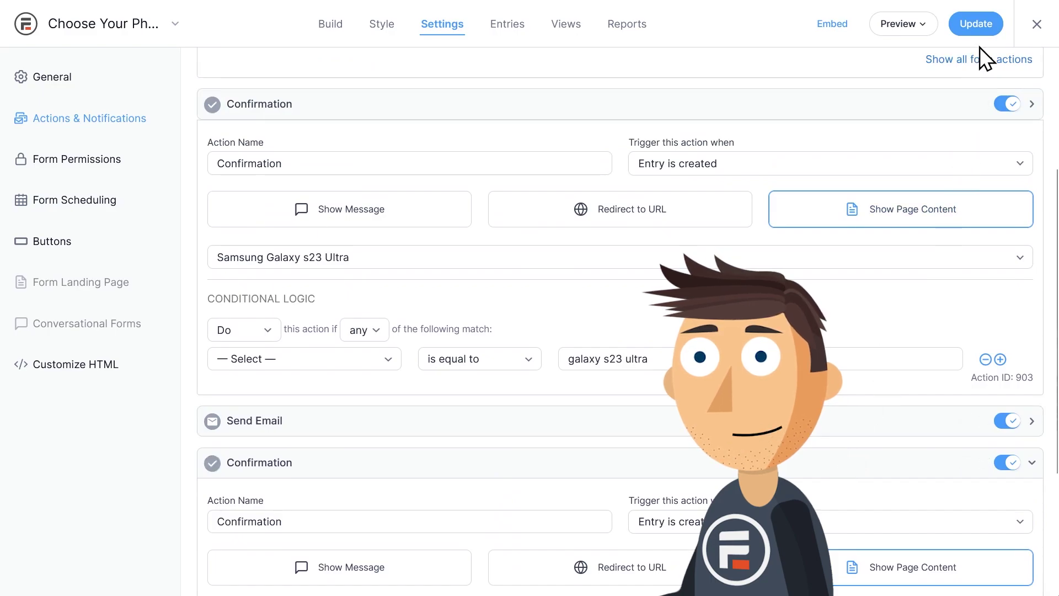
Save the form settings, then submit the form with Samsung and galaxy s23 ultra.
click(976, 23)
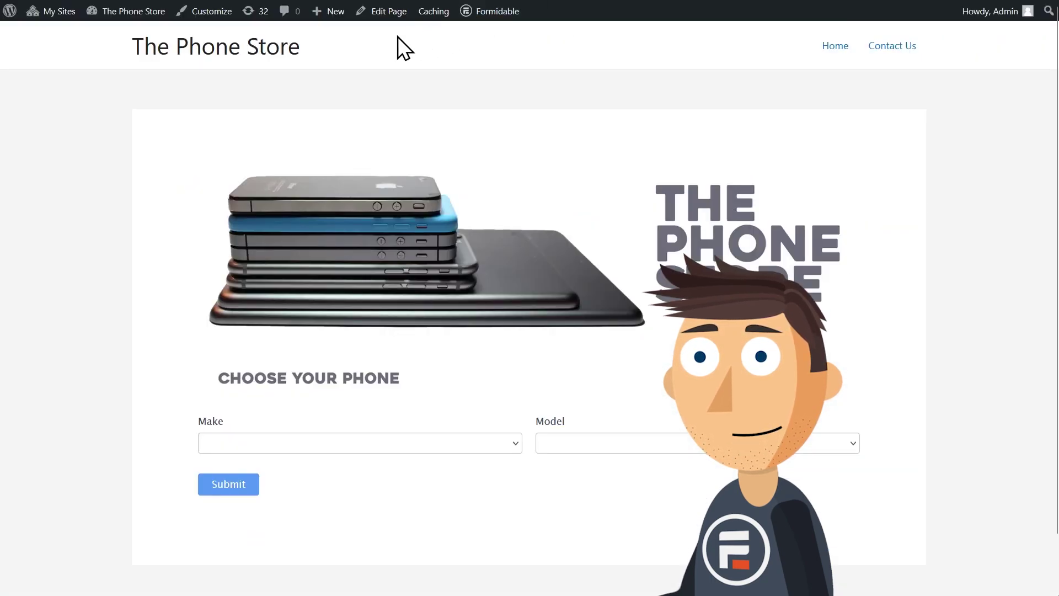
click(326, 445)
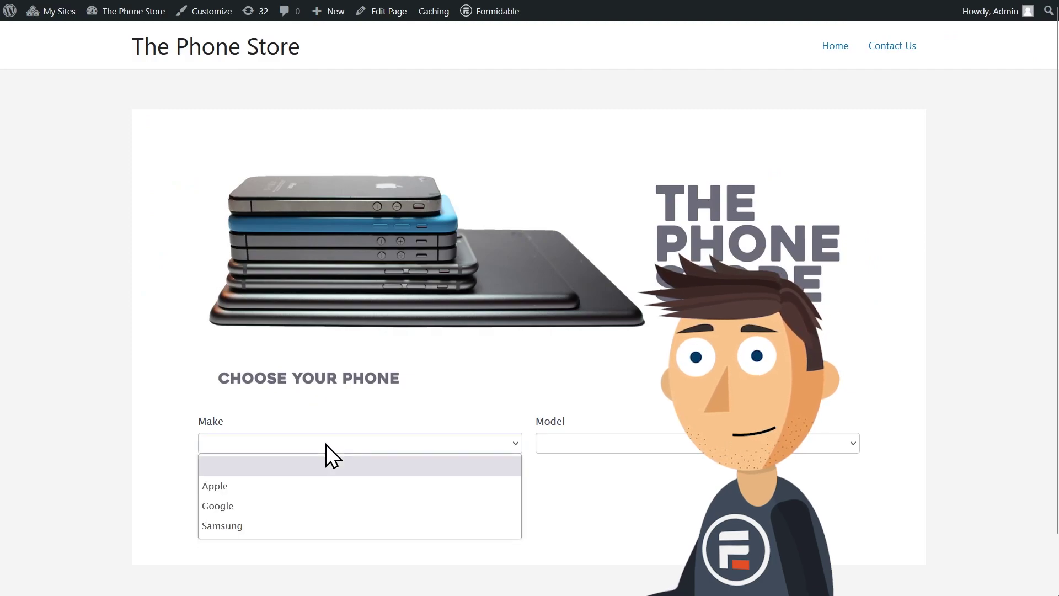
click(273, 527)
click(660, 442)
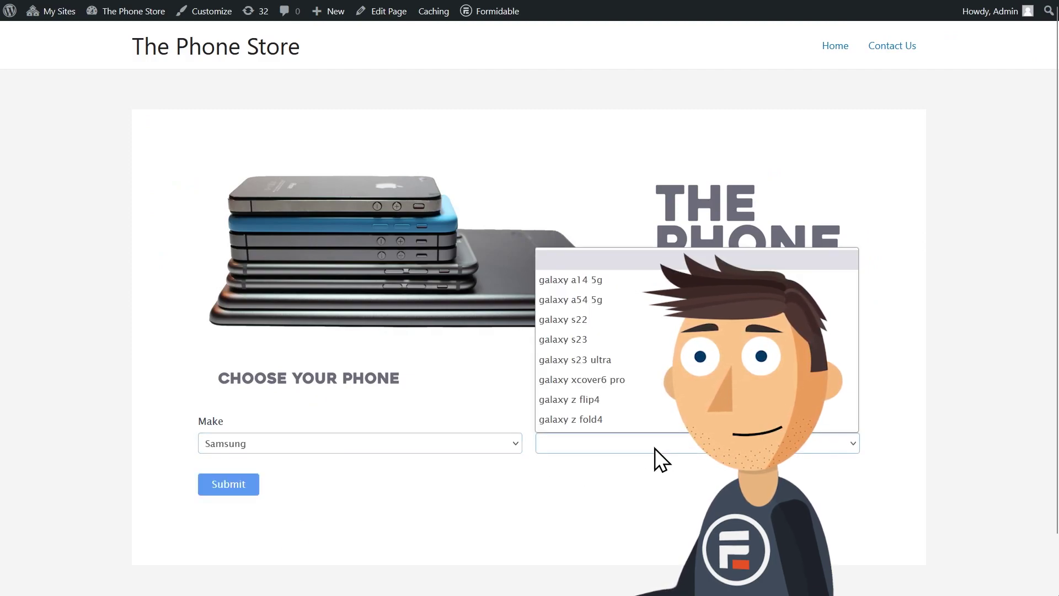
click(626, 359)
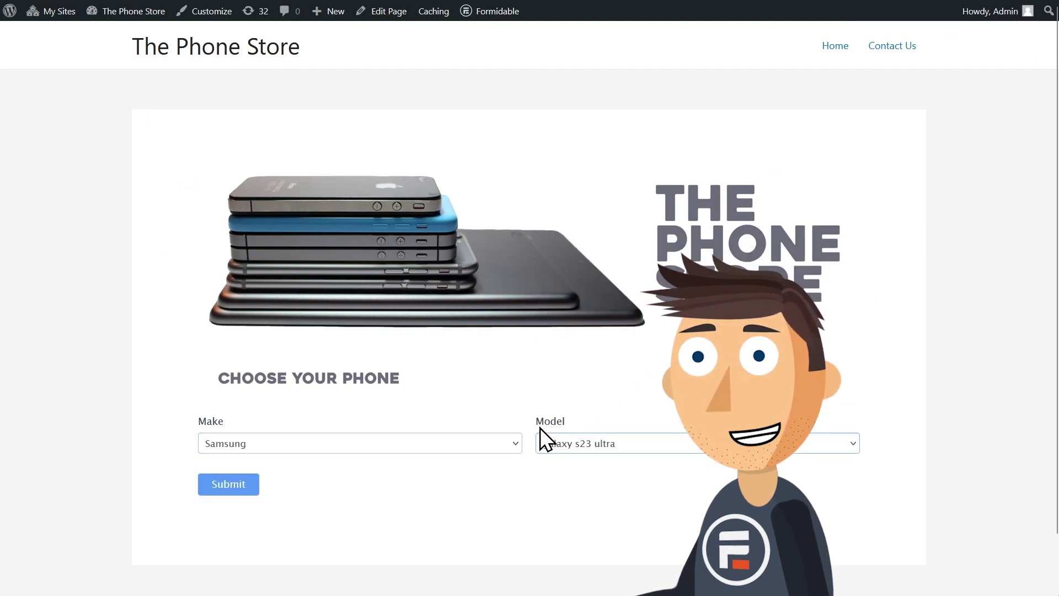
click(222, 491)
scroll(287, 319, down, 2)
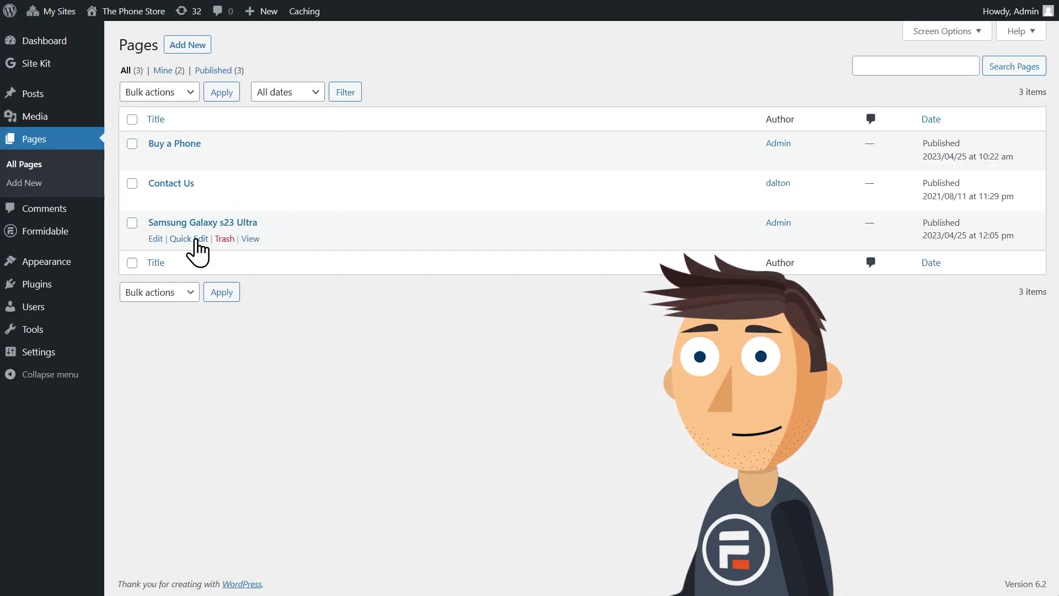
Open Quick Edit for the Samsung Galaxy s23 Ultra page to check its slug.
click(197, 239)
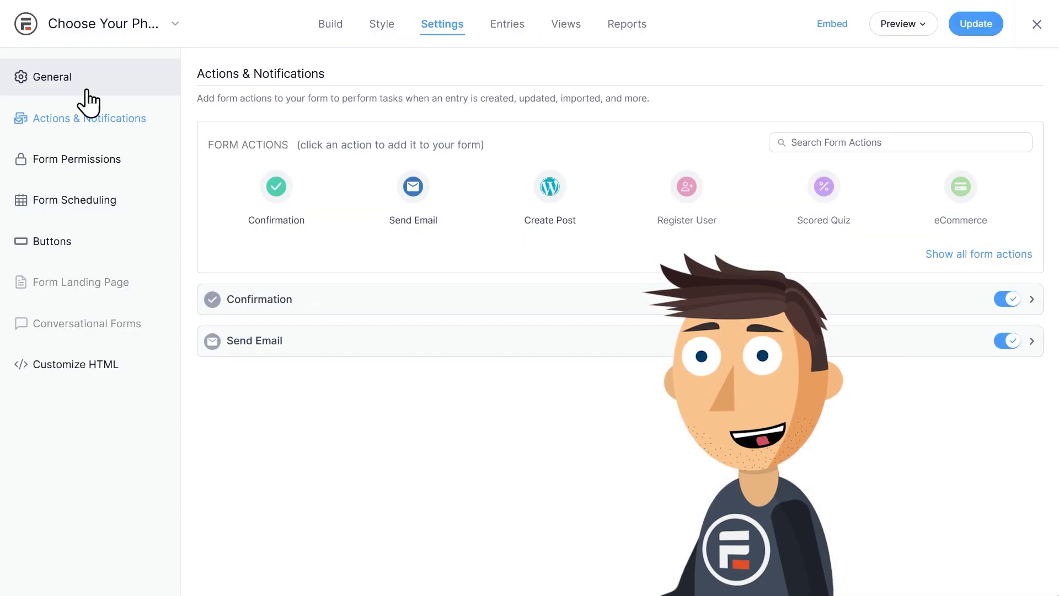
click(662, 301)
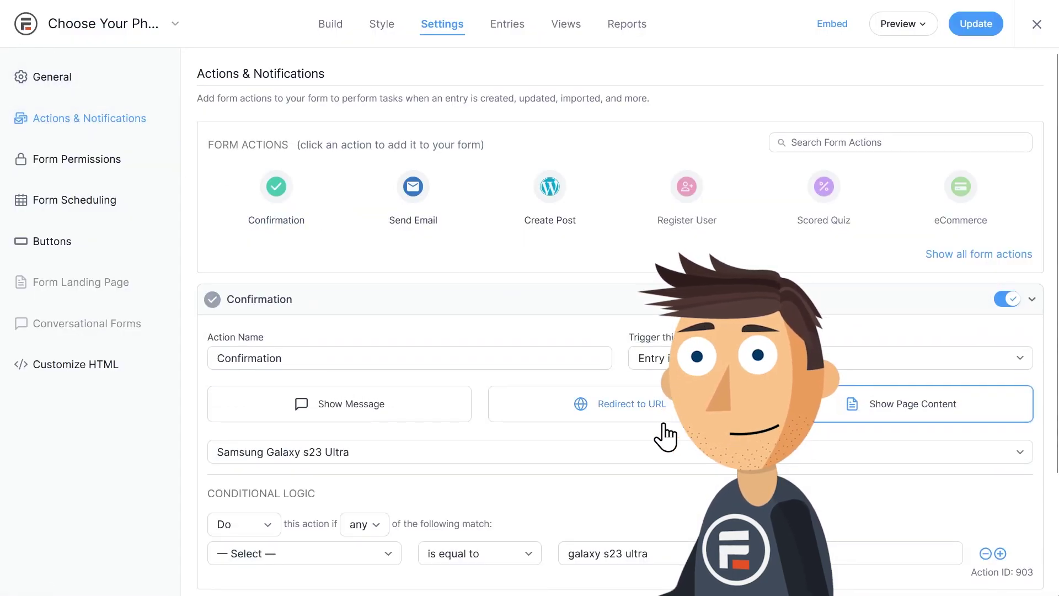
click(986, 553)
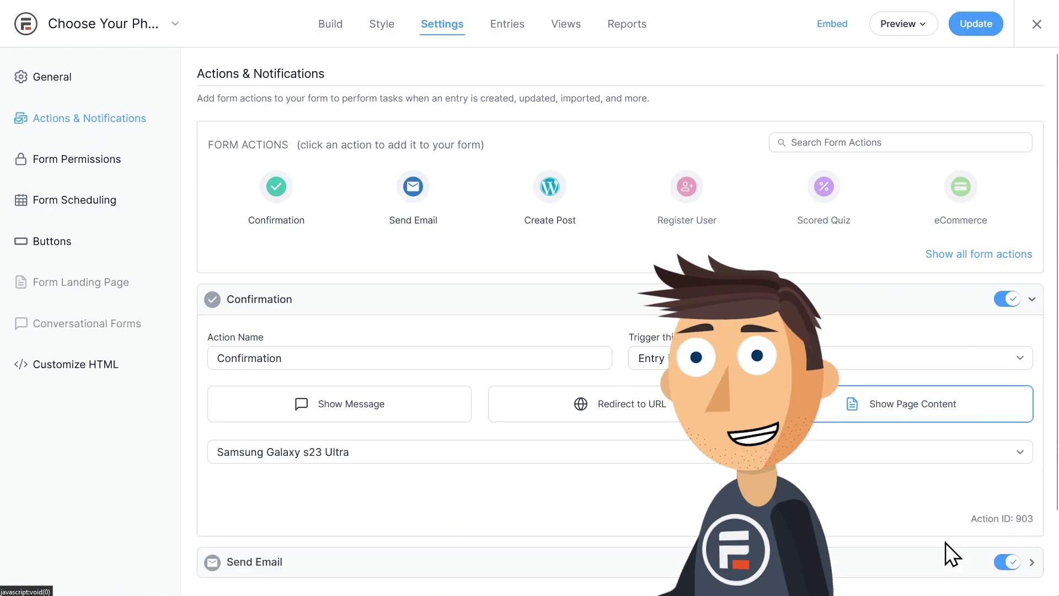
click(633, 417)
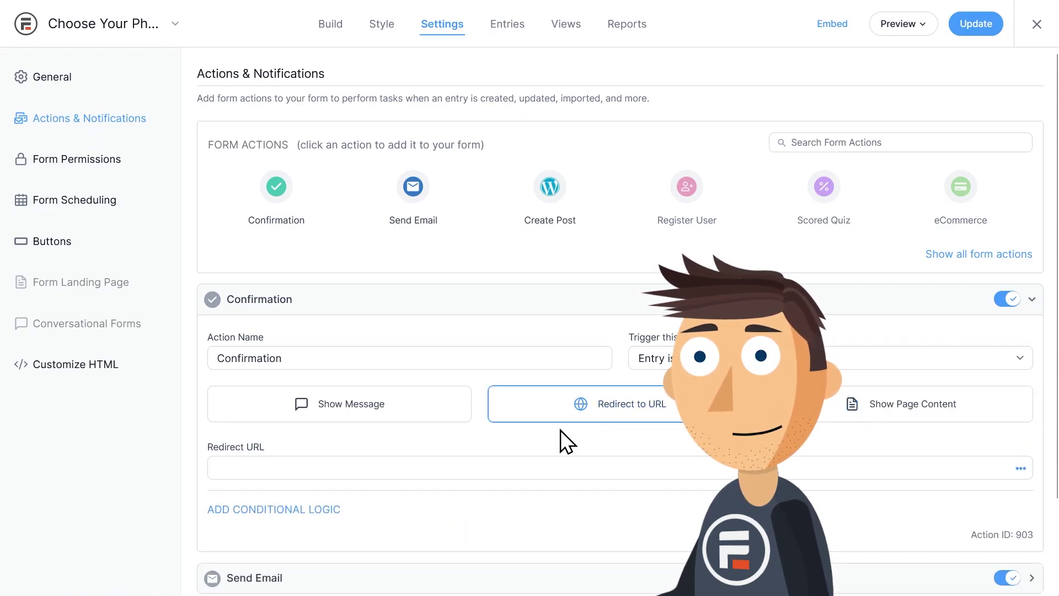
click(513, 465)
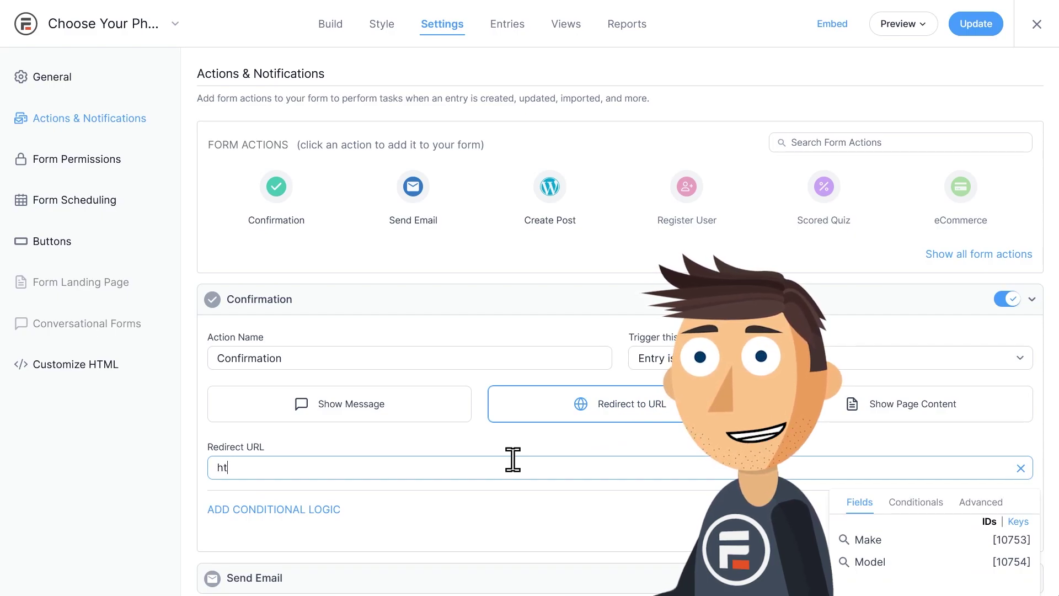
text(https://www.)
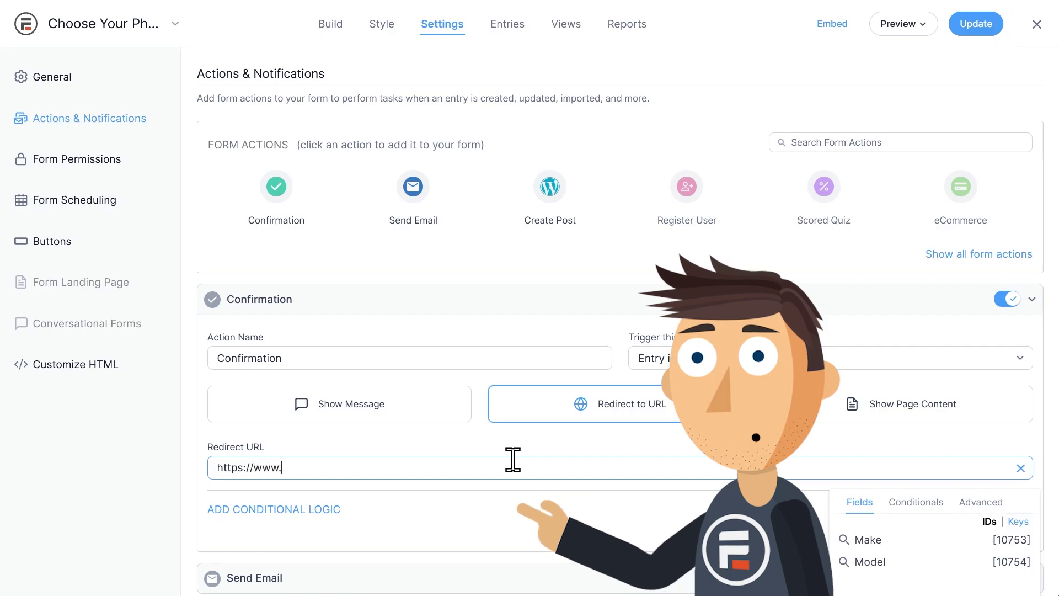
text(thephonestore.com/)
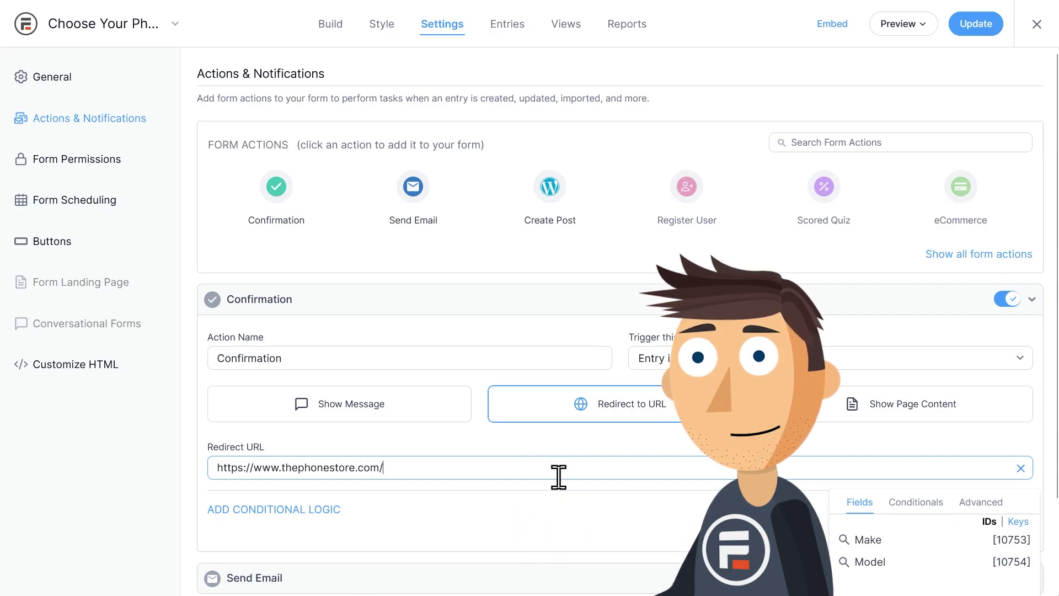
click(889, 573)
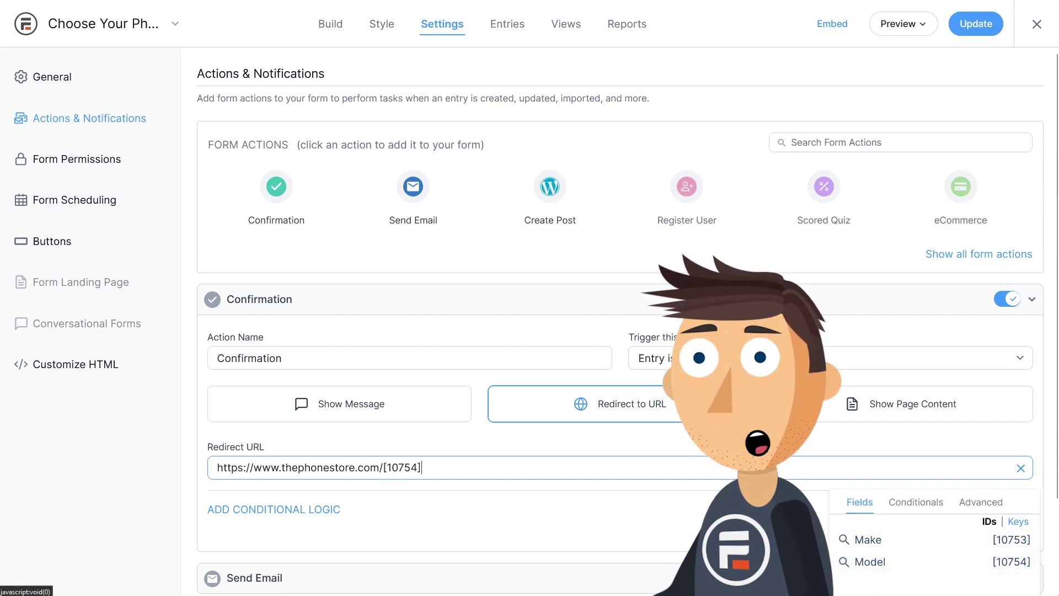
click(480, 505)
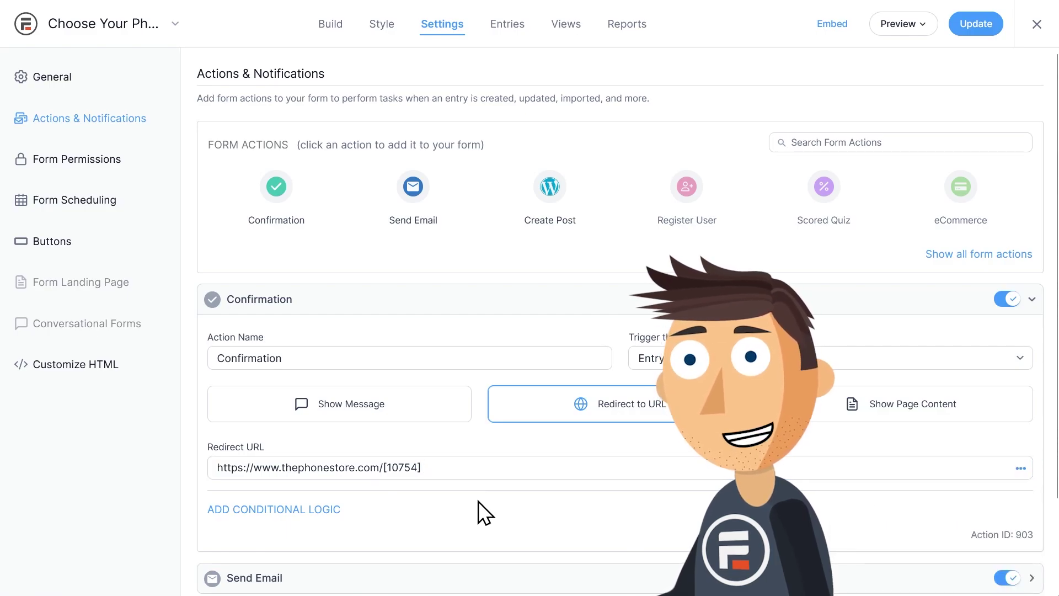
Update the form, then submit Samsung and galaxy s23 ultra on the front end.
click(973, 22)
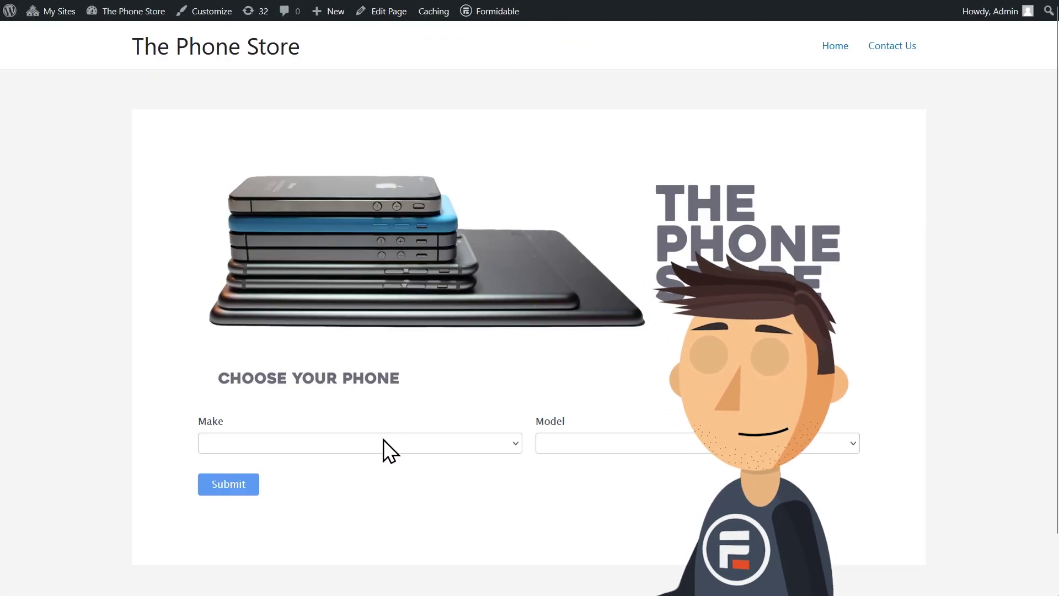
click(382, 443)
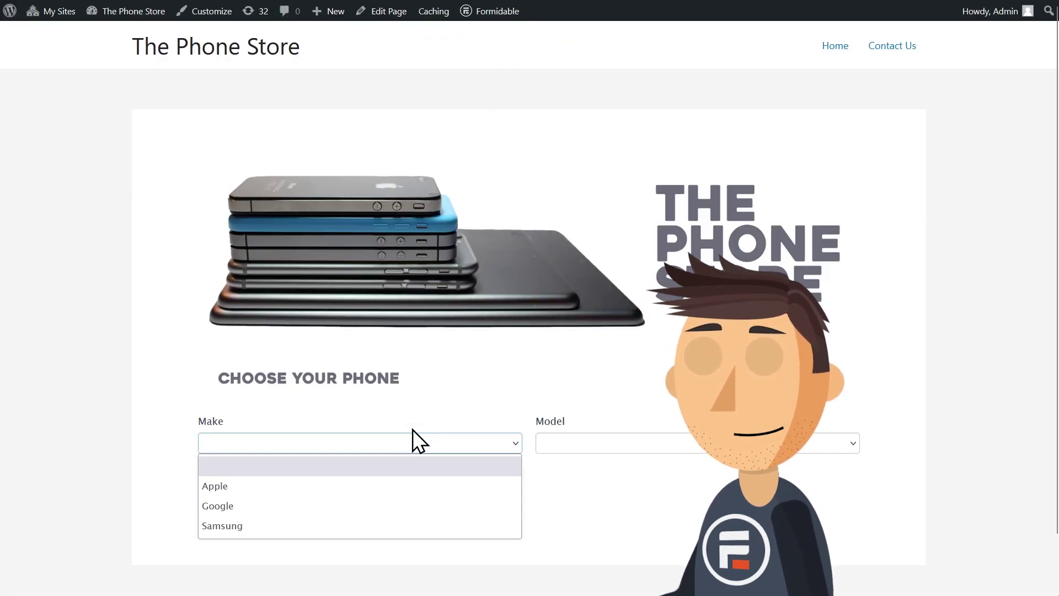
click(358, 524)
click(594, 444)
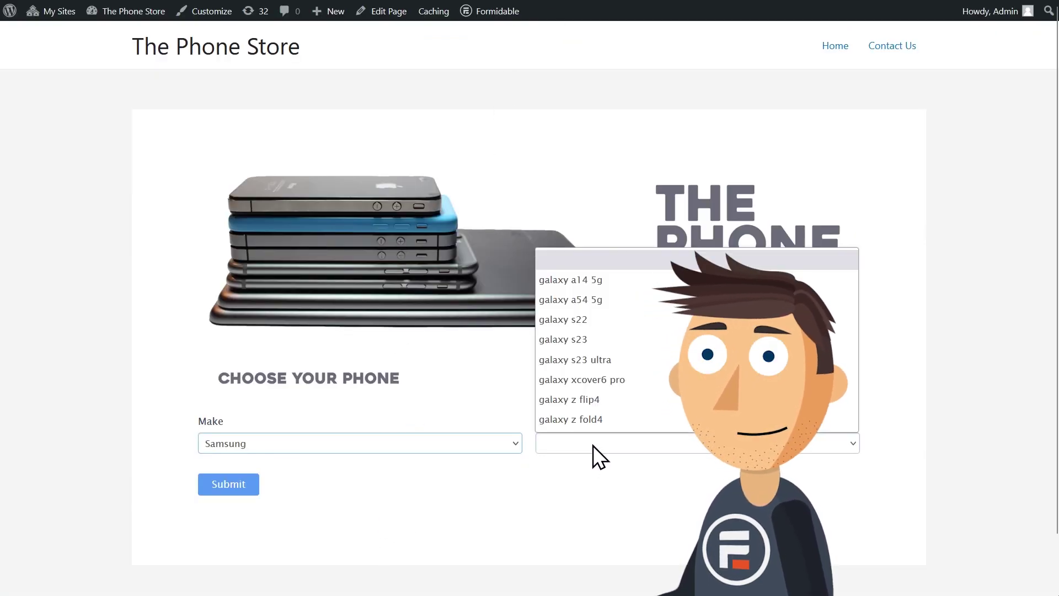
click(605, 362)
click(248, 491)
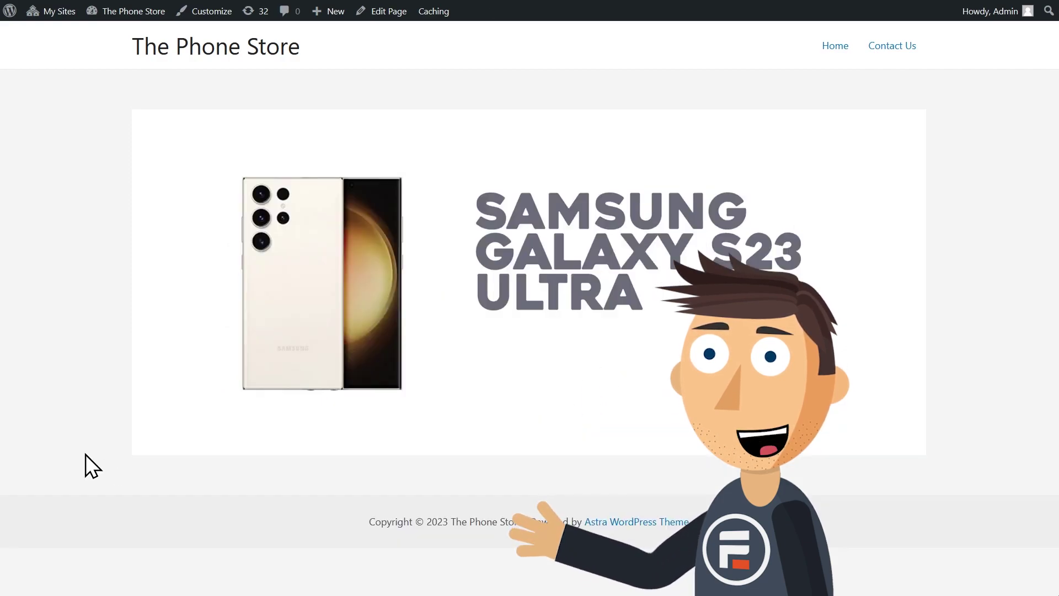